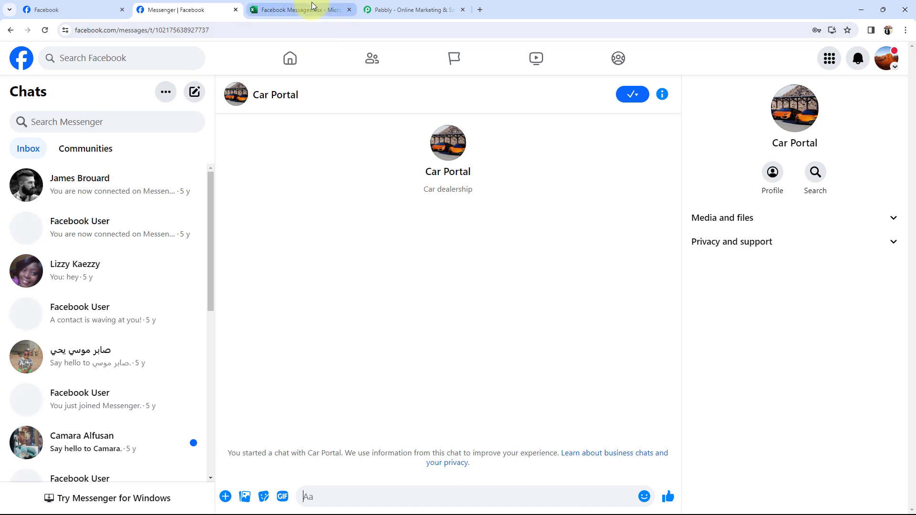
# Switch to the Facebook Messages workbook in Excel and examine its First Name, Last Name and Message columns
pyautogui.click(306, 9)
pyautogui.click(95, 179)
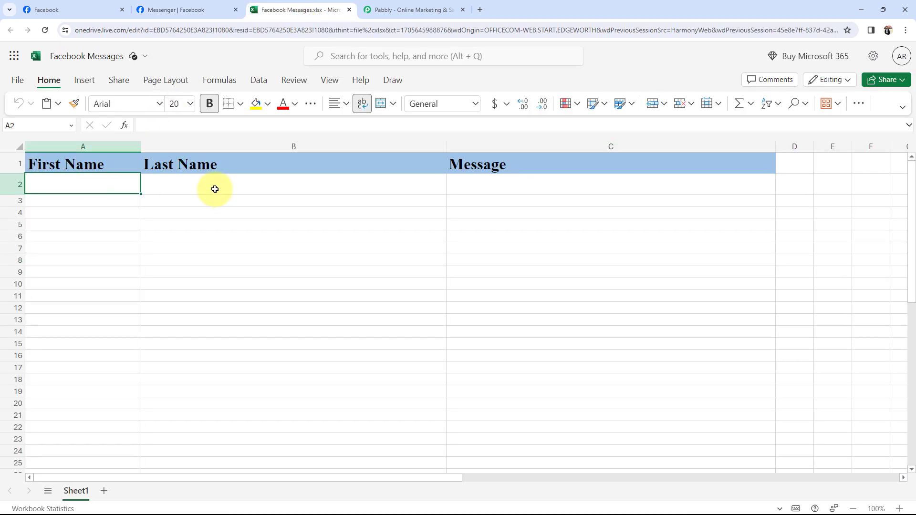
pyautogui.click(213, 181)
pyautogui.click(501, 191)
pyautogui.click(358, 295)
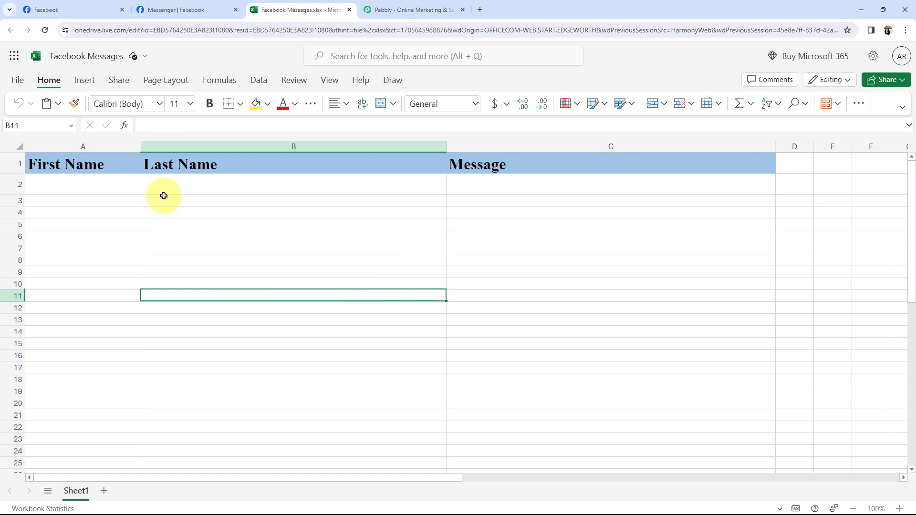
# Switch to the Pabbly website, sign in to the account and open the Pabbly Connect dashboard
pyautogui.click(400, 9)
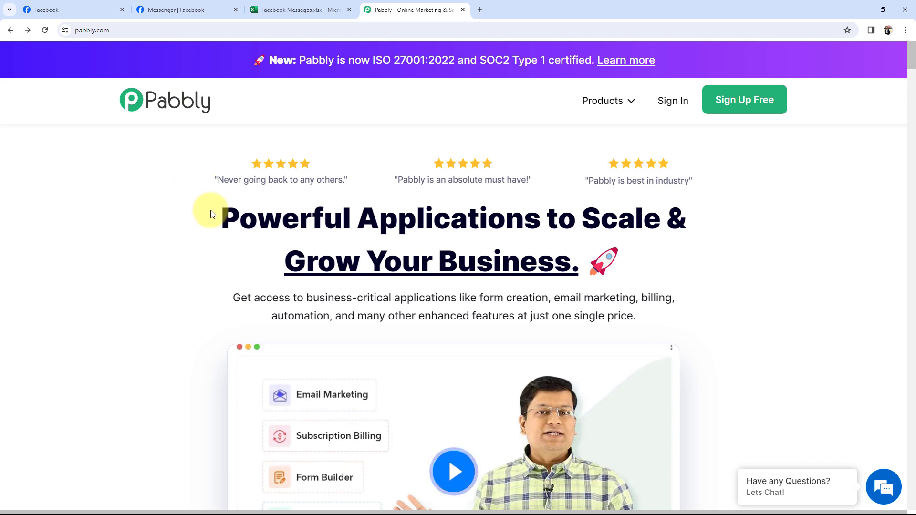
pyautogui.moveTo(213, 212); pyautogui.dragTo(381, 229)
pyautogui.click(232, 284)
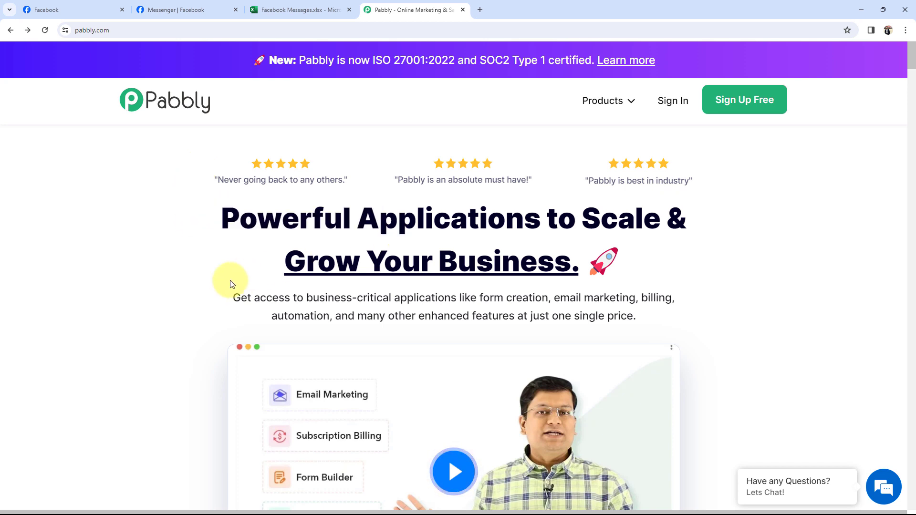
pyautogui.click(707, 104)
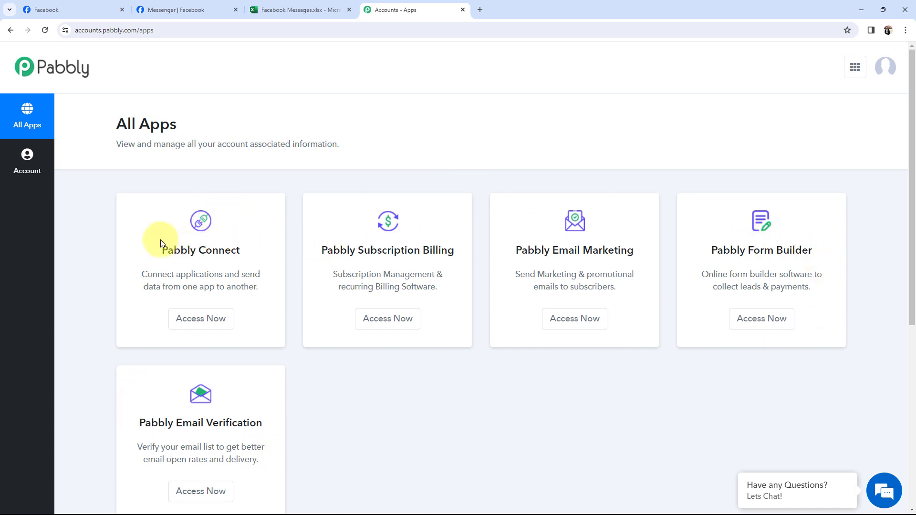
pyautogui.tripleClick(166, 253)
pyautogui.click(203, 321)
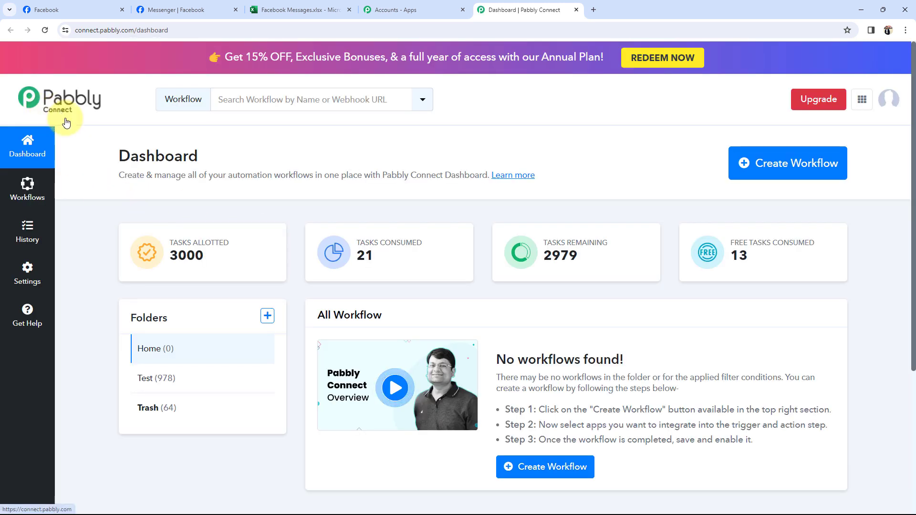
pyautogui.moveTo(94, 156); pyautogui.dragTo(228, 163)
pyautogui.click(254, 157)
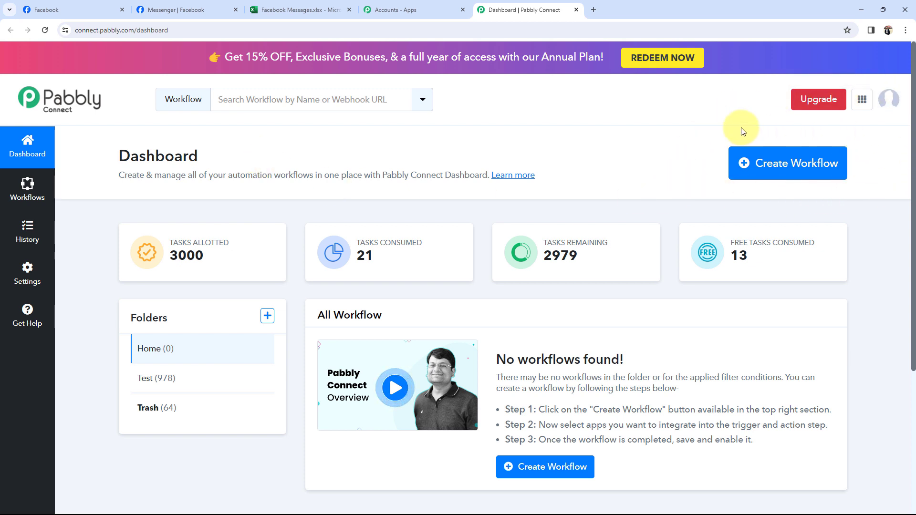
# Create a workflow named "Send Facebook Messenger Chat Messages in Microsoft Excel" in the Home folder and collapse its trigger step
pyautogui.click(781, 173)
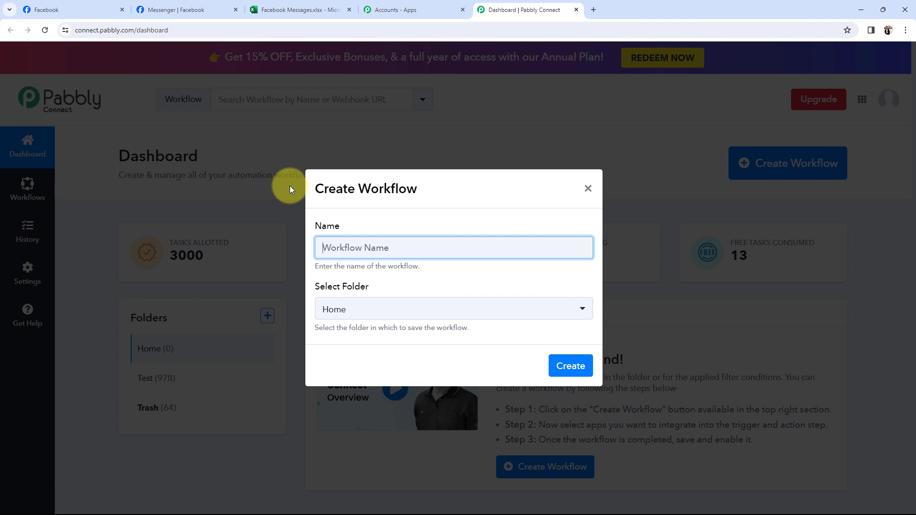
pyautogui.write('Send Facebook Messenger Chat Messages in Microsoft Excel')
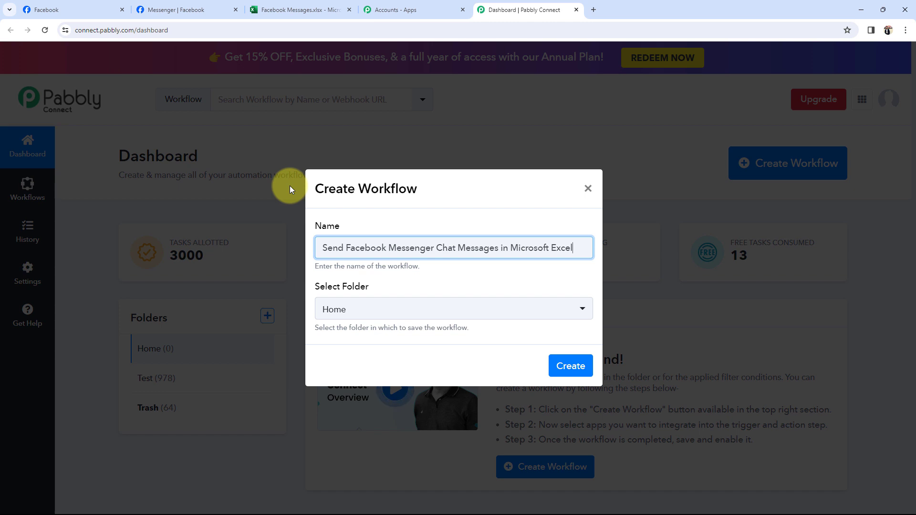
pyautogui.click(352, 310)
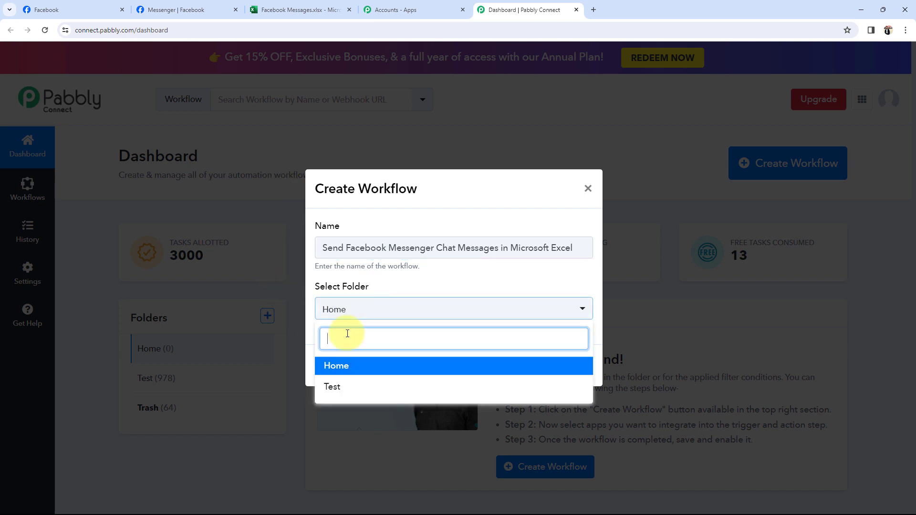
pyautogui.click(344, 368)
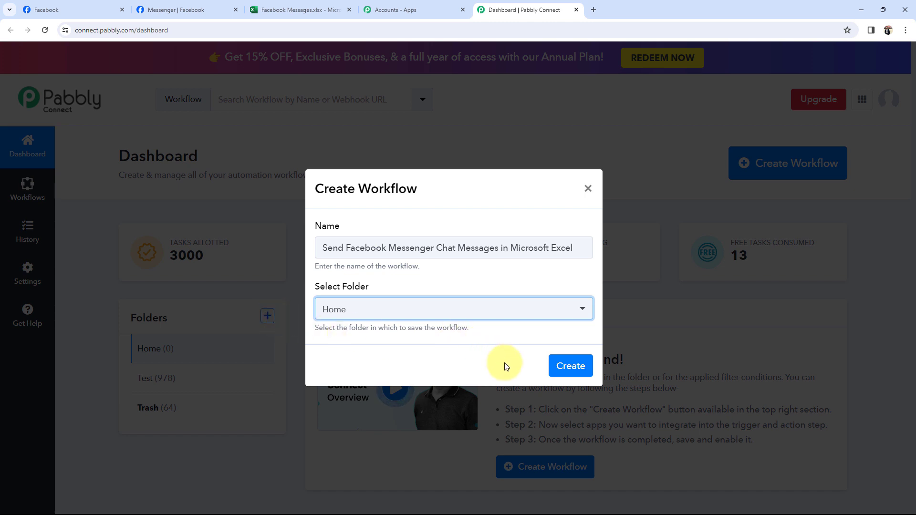
pyautogui.click(571, 366)
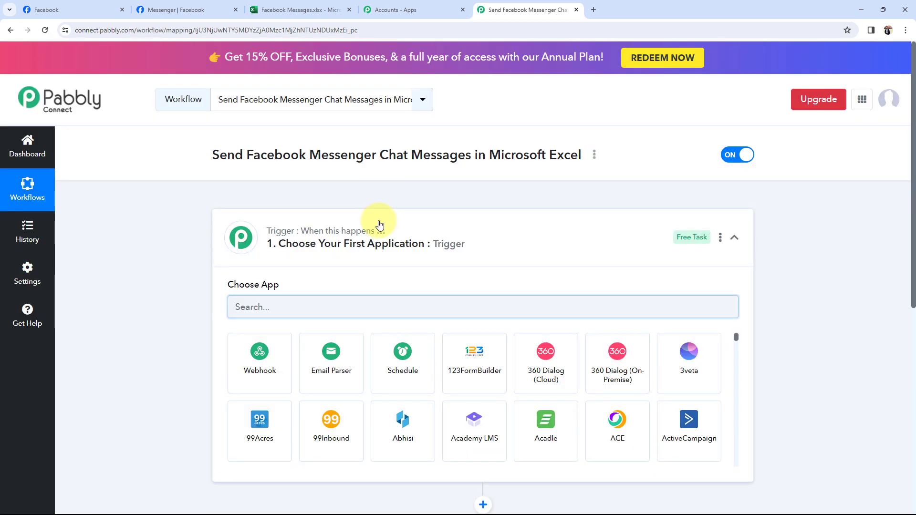
pyautogui.click(379, 226)
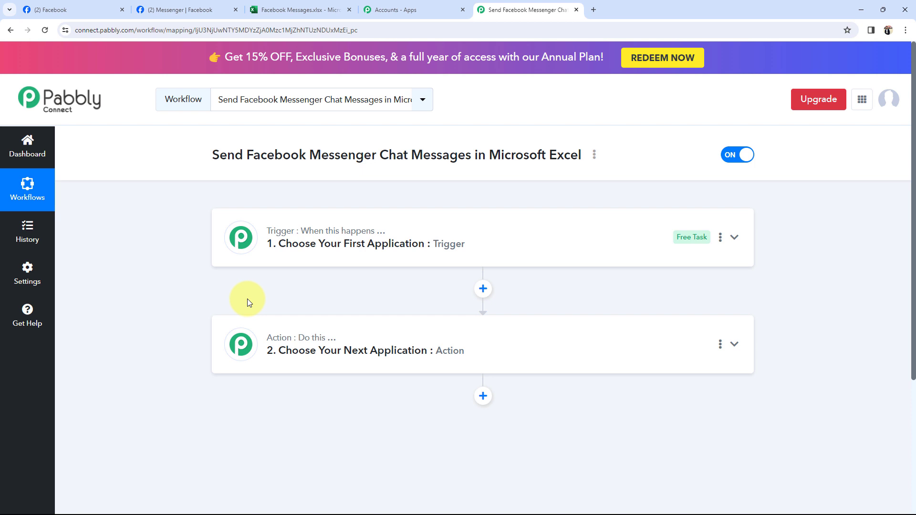
# Examine the Car Portal Facebook page, its Messenger chat and the columns of the Facebook Messages workbook in Excel
pyautogui.click(295, 9)
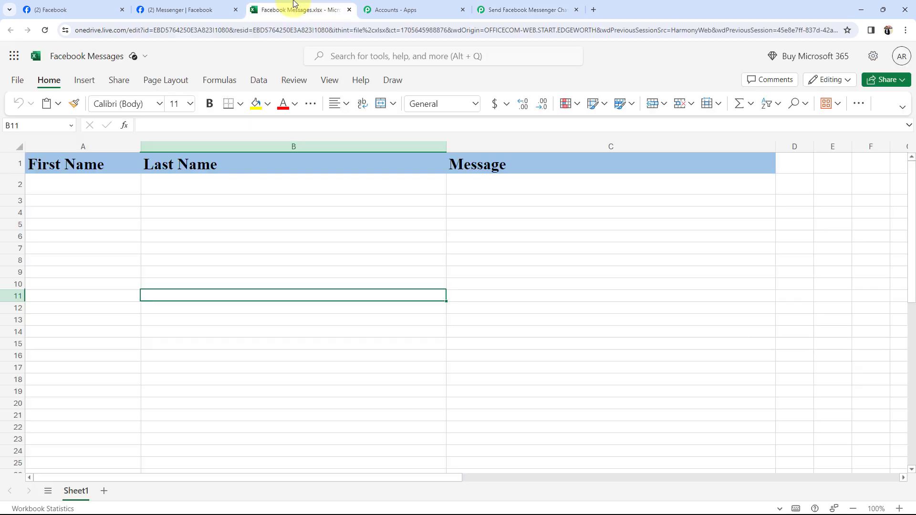
pyautogui.click(530, 9)
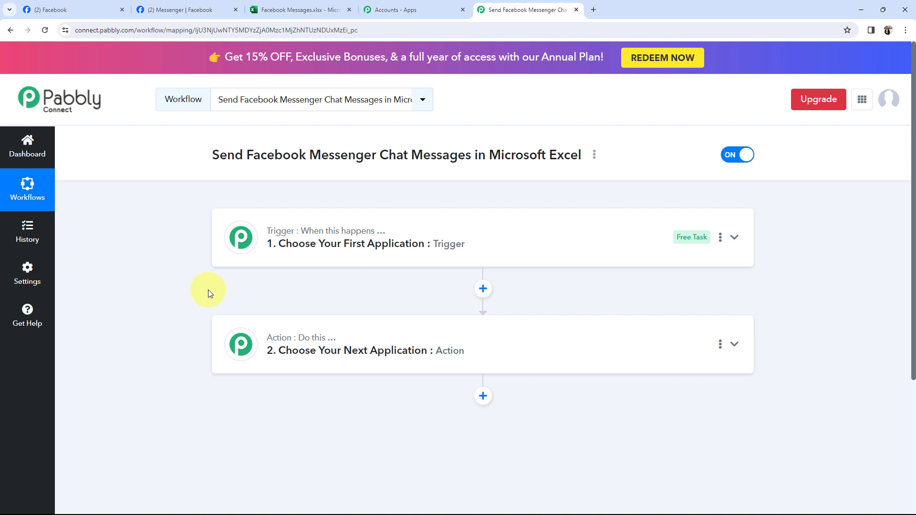
pyautogui.click(34, 8)
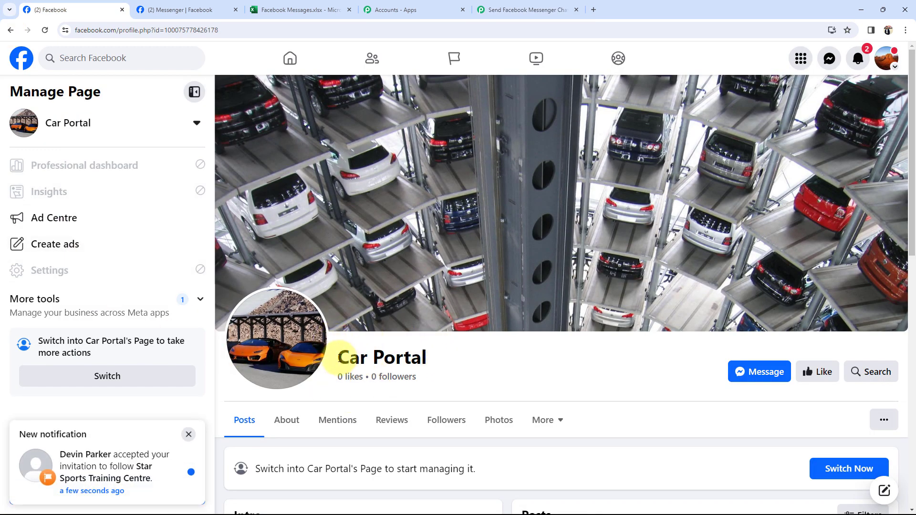
pyautogui.moveTo(339, 359); pyautogui.dragTo(471, 370)
pyautogui.click(472, 372)
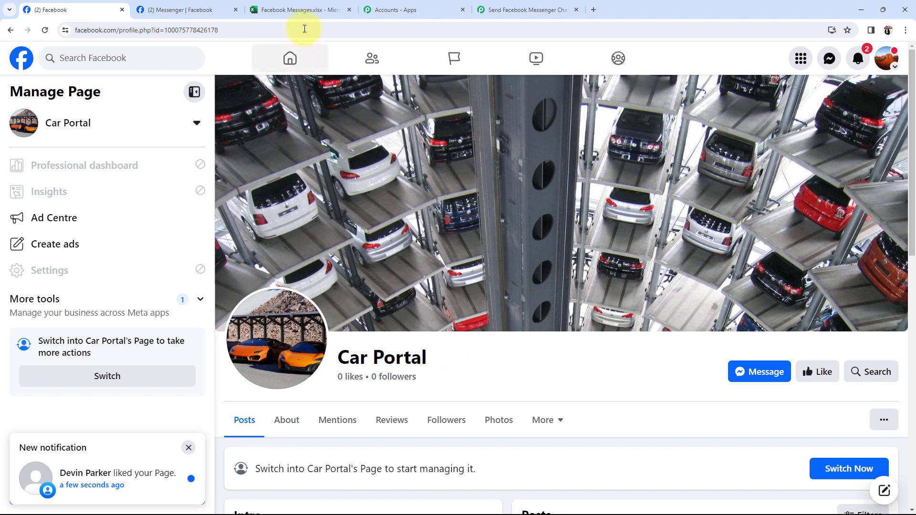
pyautogui.click(300, 10)
pyautogui.click(231, 184)
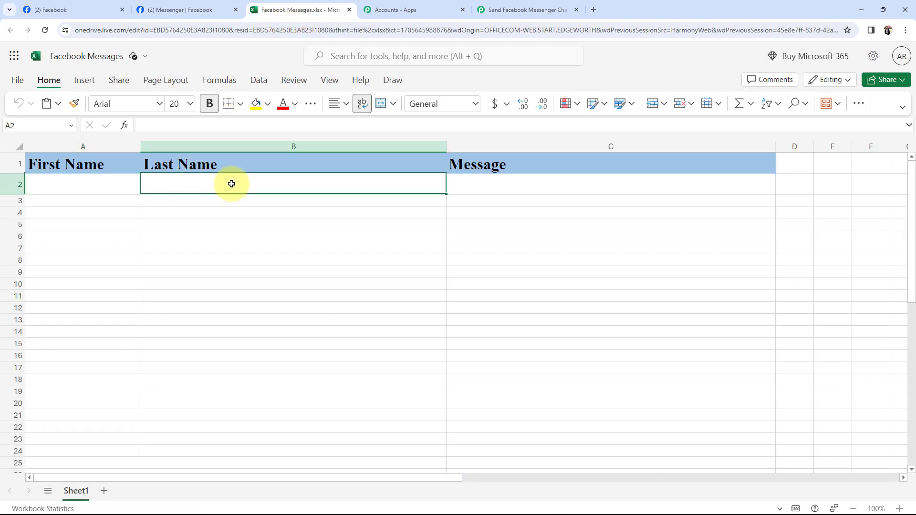
pyautogui.click(459, 186)
pyautogui.click(322, 243)
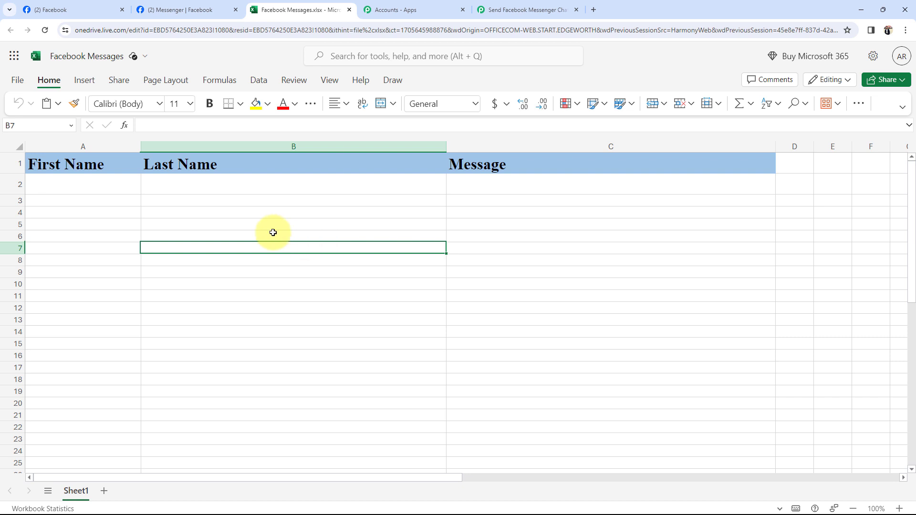
pyautogui.click(90, 196)
pyautogui.click(182, 196)
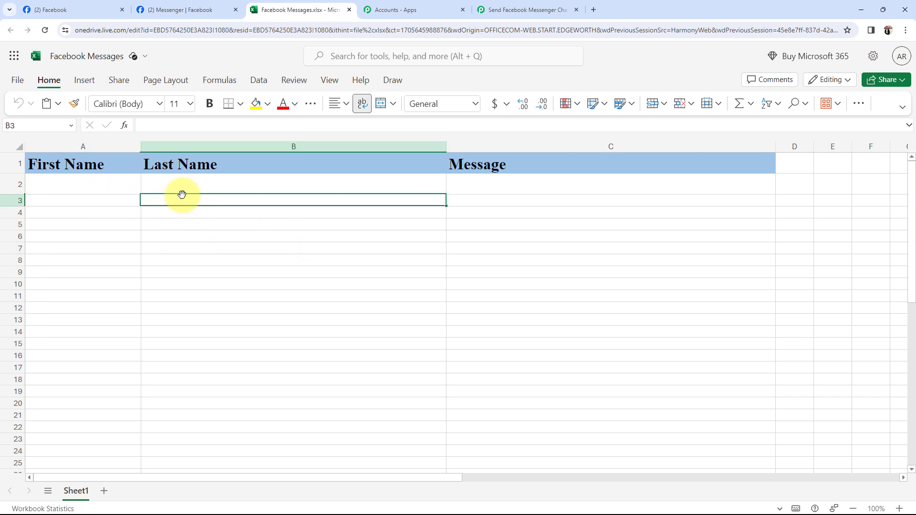
pyautogui.click(176, 10)
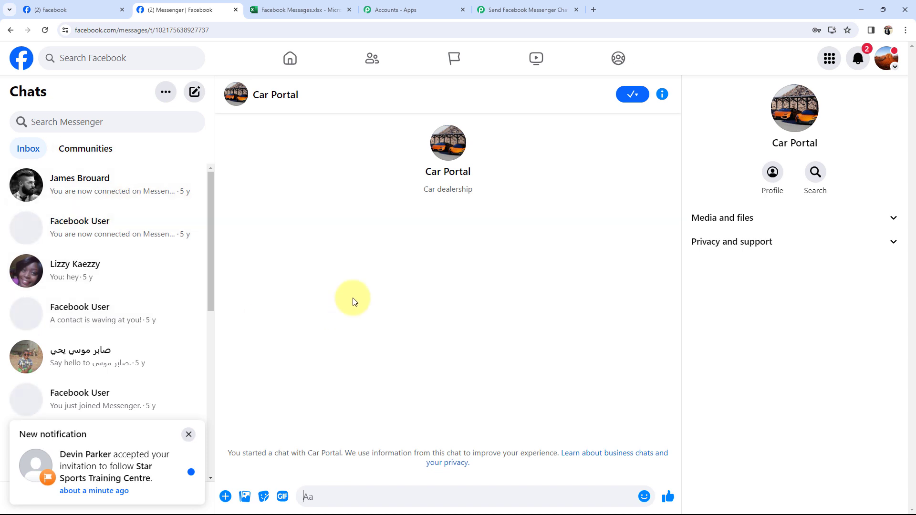
pyautogui.click(73, 8)
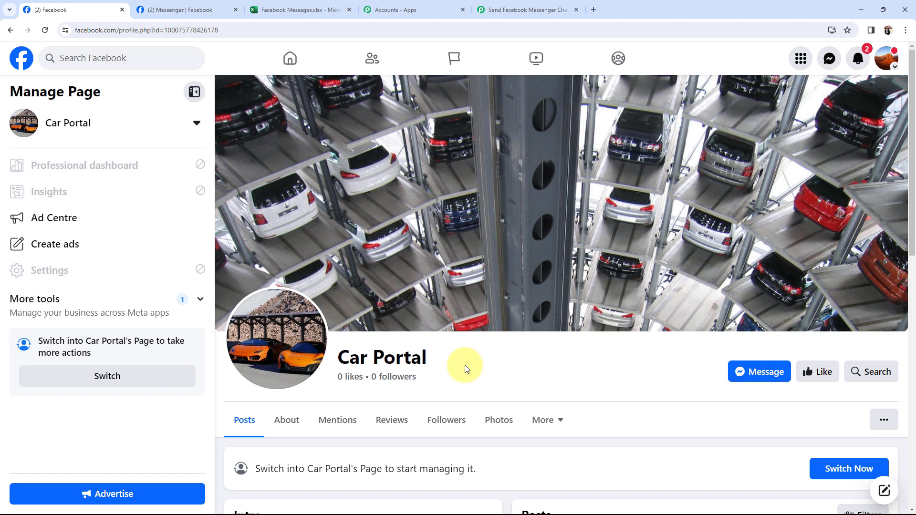
pyautogui.click(296, 9)
pyautogui.click(363, 217)
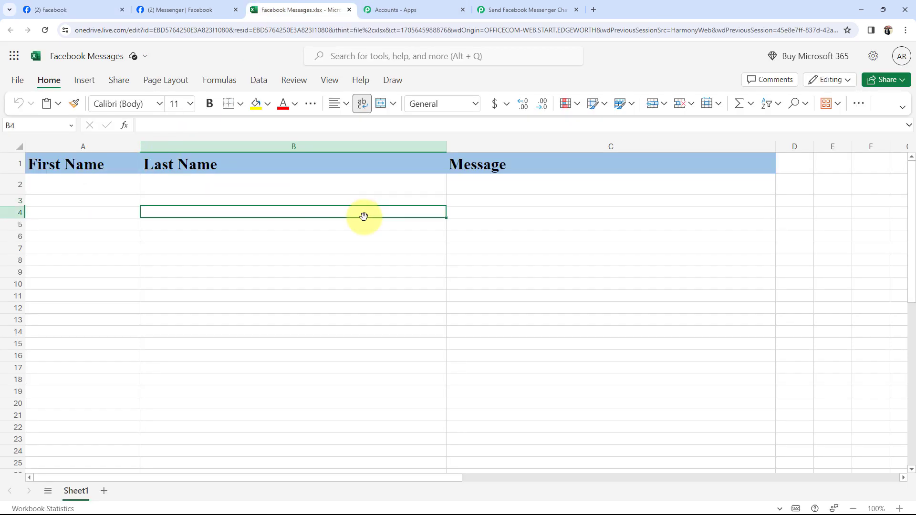
# Switch to Pabbly Connect and set the workflow trigger to Facebook Messenger with the event New Message Sent to Page
pyautogui.click(525, 10)
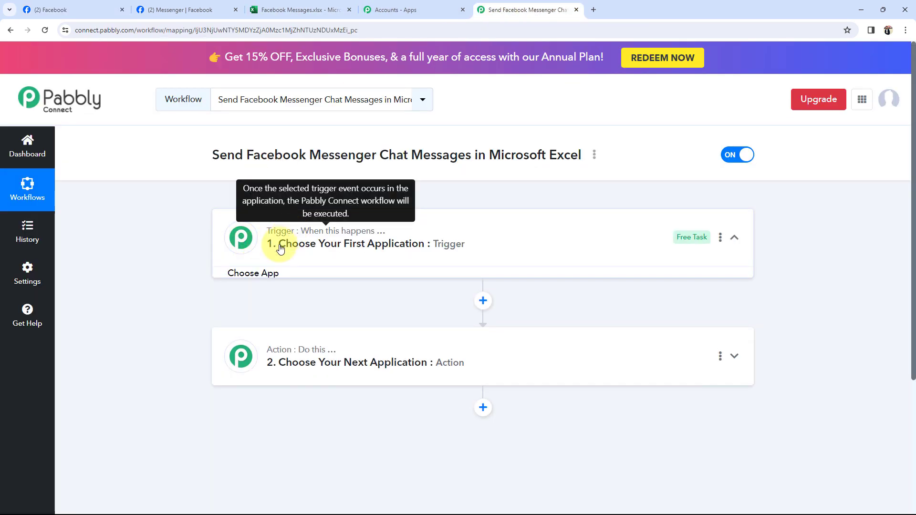
pyautogui.click(264, 306)
pyautogui.write('mess')
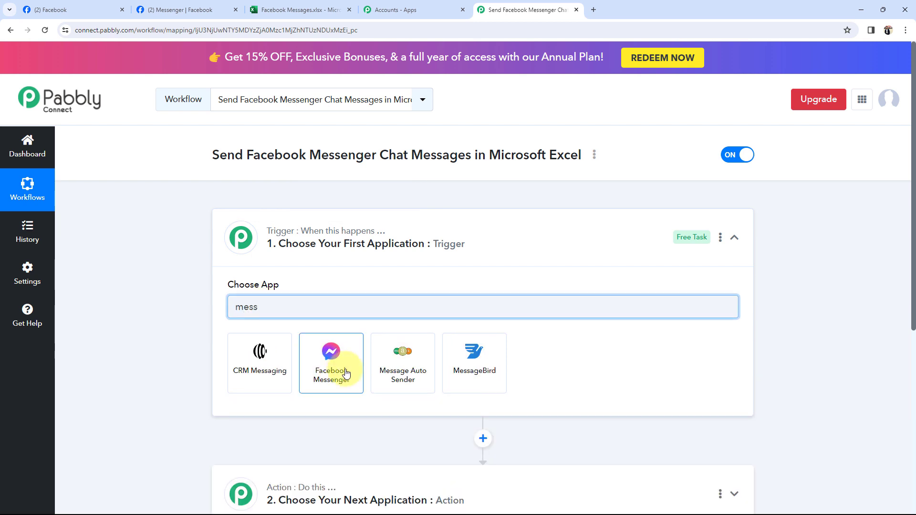
pyautogui.click(346, 373)
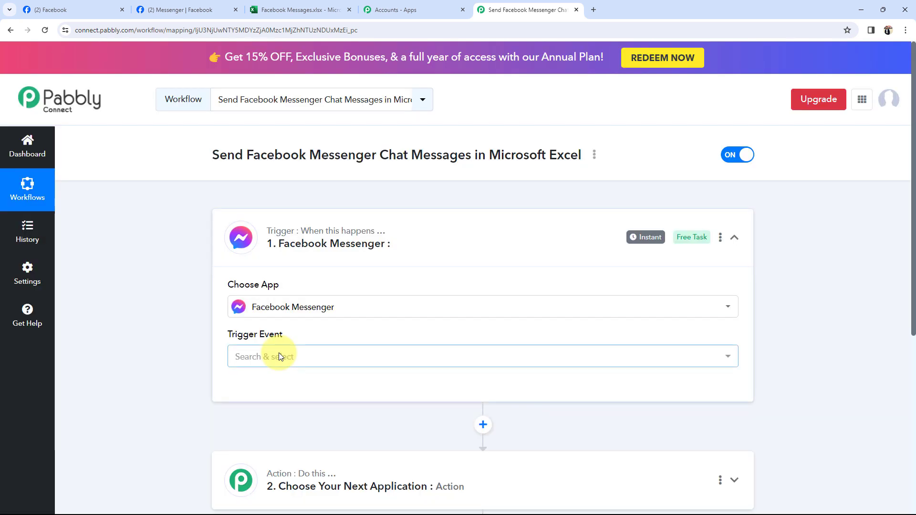
pyautogui.click(279, 356)
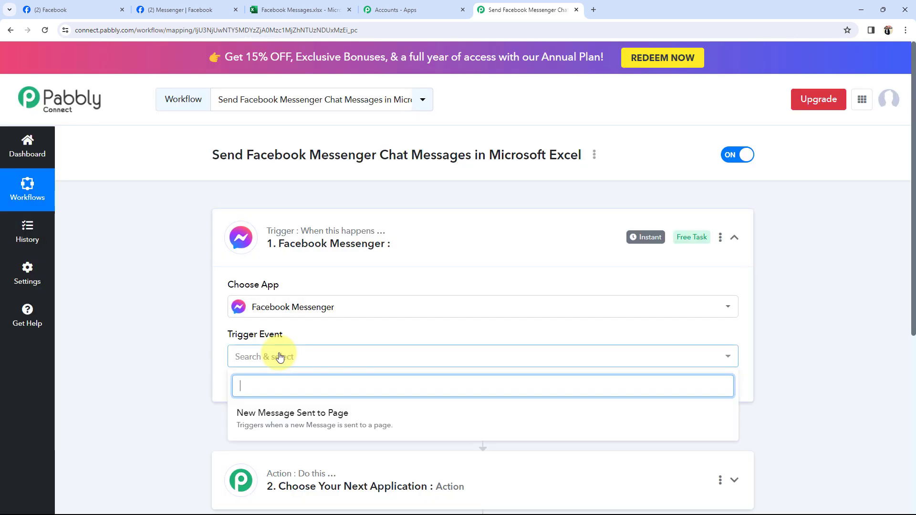
pyautogui.click(278, 418)
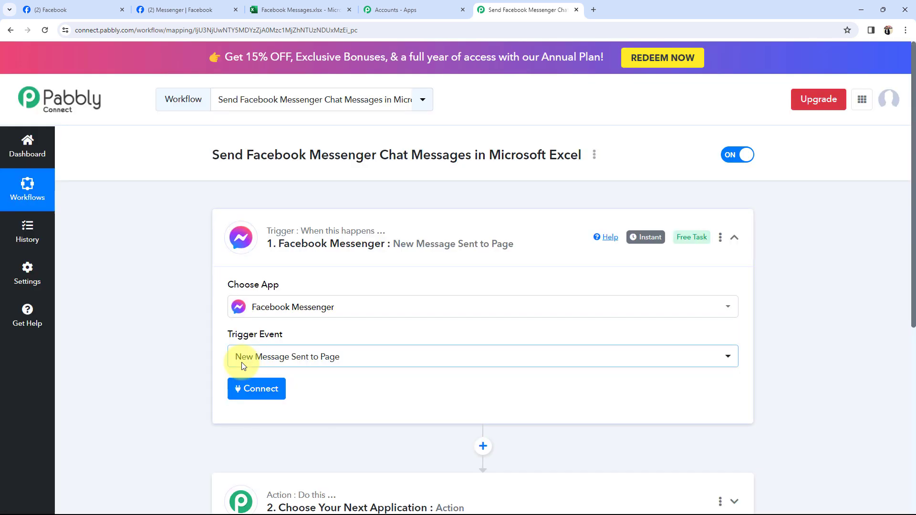
# Set the workflow's action step to Microsoft Excel with the event Add Row To Worksheet
pyautogui.scroll(-3, 242, 364)
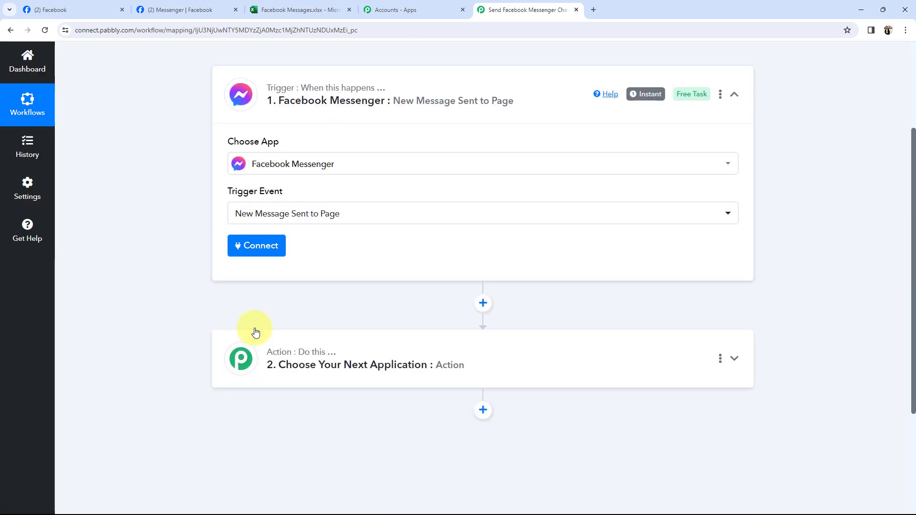
pyautogui.click(279, 354)
pyautogui.click(256, 244)
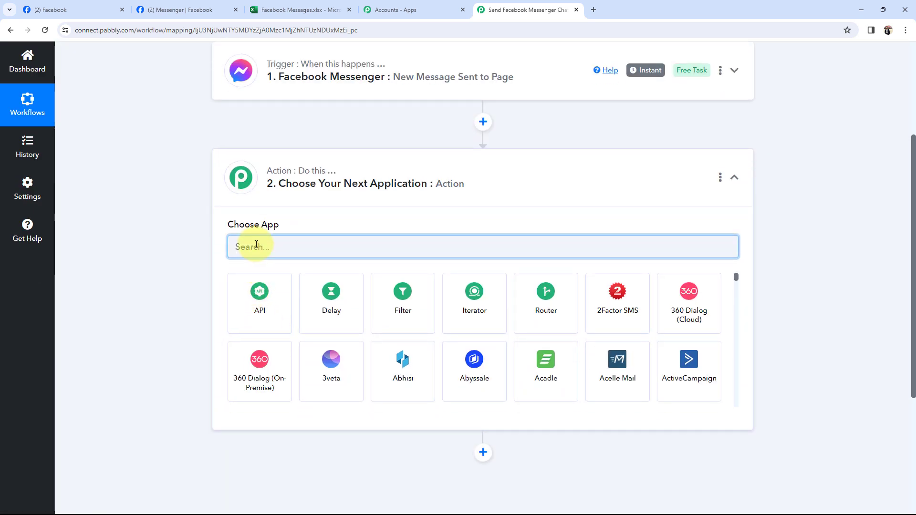
pyautogui.write('exce')
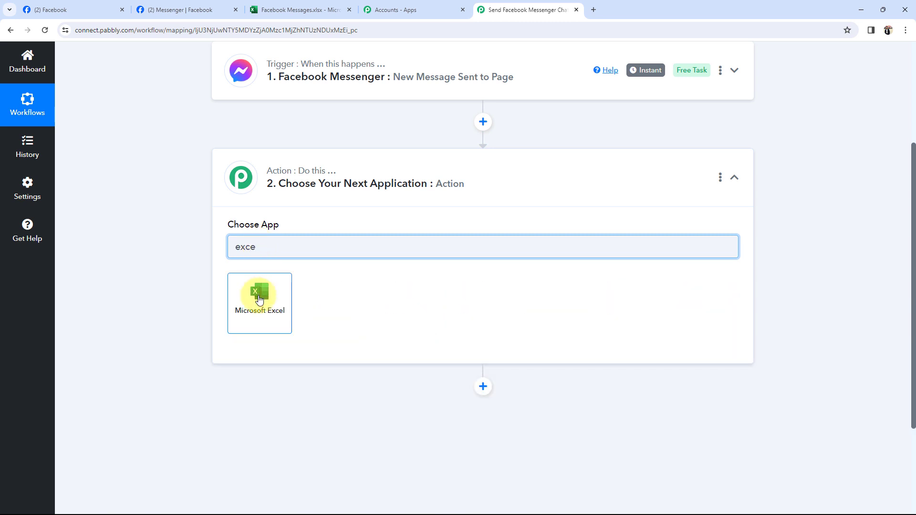
pyautogui.click(259, 291)
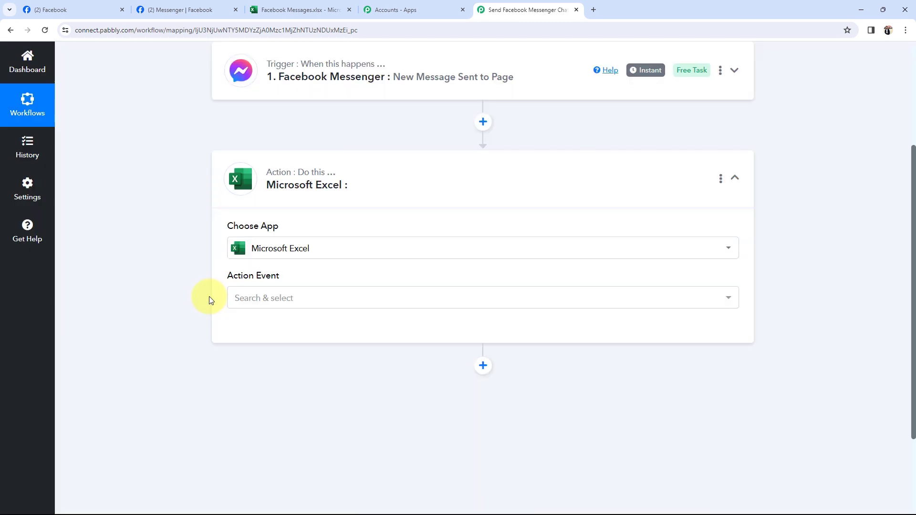
pyautogui.click(274, 298)
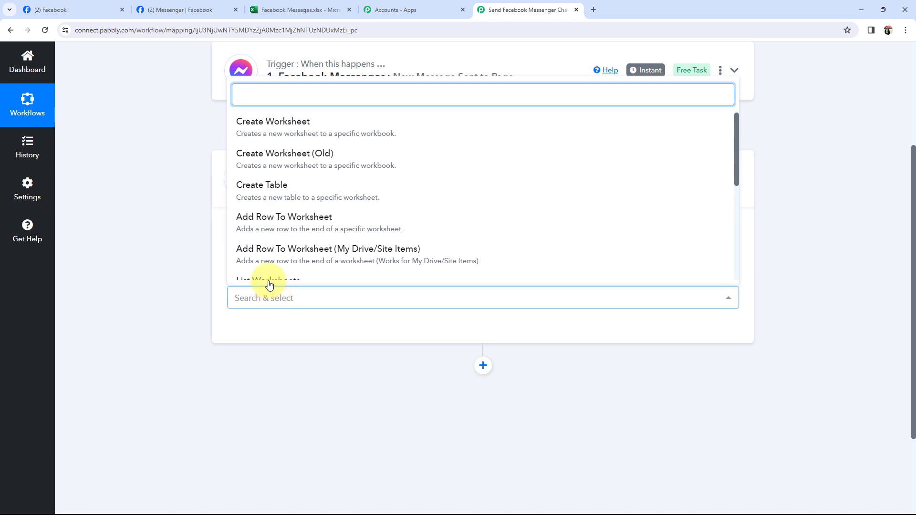
pyautogui.click(256, 221)
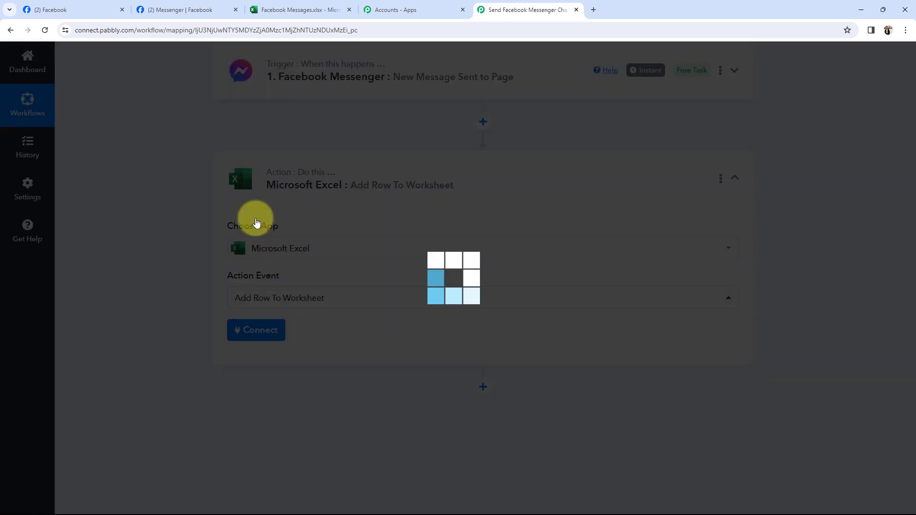
# Switch to the Facebook Messages workbook in Excel and review its First Name, Last Name and Message columns
pyautogui.click(280, 4)
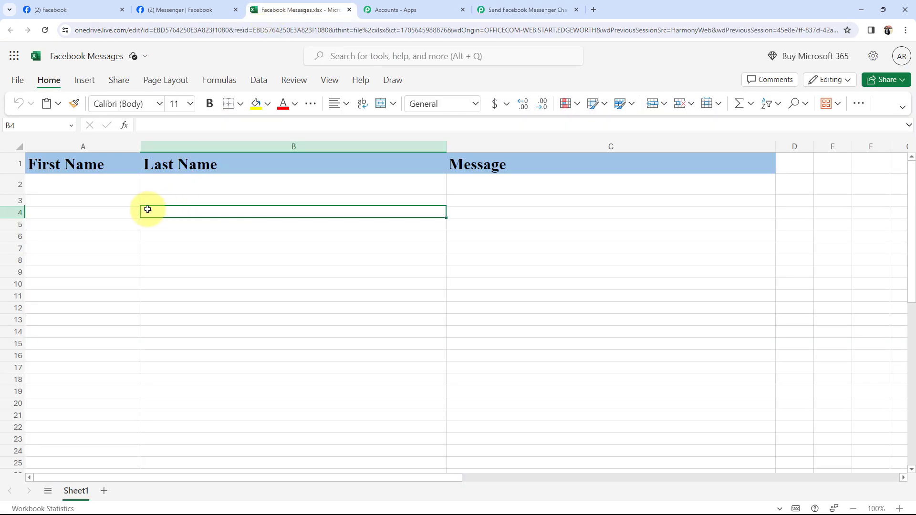
pyautogui.click(123, 204)
pyautogui.click(252, 202)
pyautogui.click(508, 210)
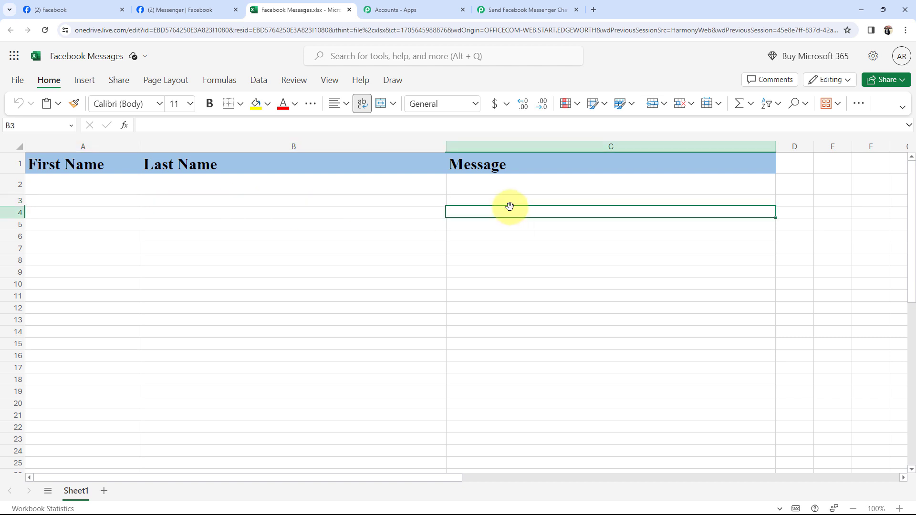
pyautogui.click(87, 197)
pyautogui.click(192, 195)
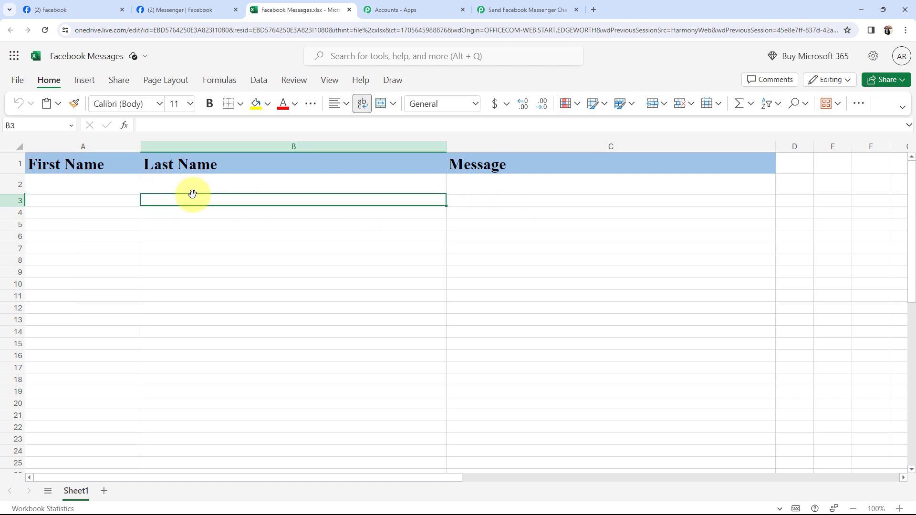
pyautogui.click(489, 195)
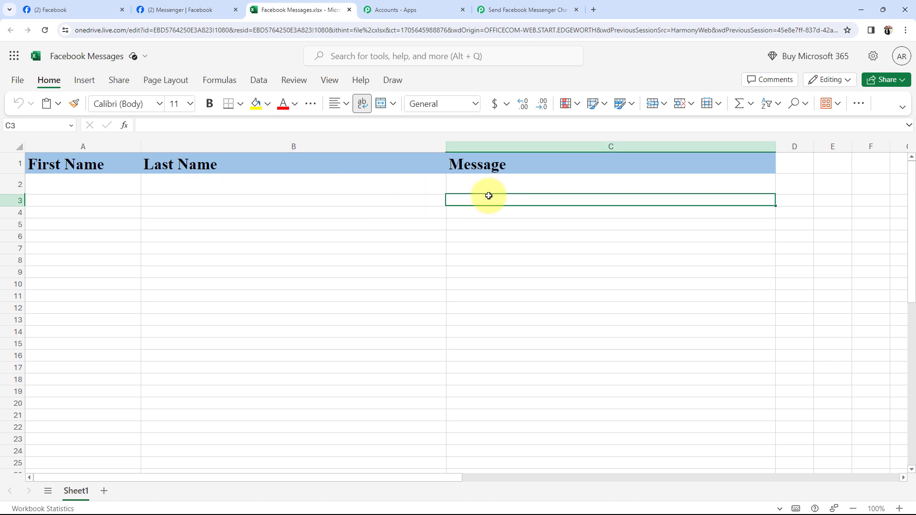
# Return to the Pabbly Connect workflow and collapse its Microsoft Excel action step
pyautogui.click(549, 9)
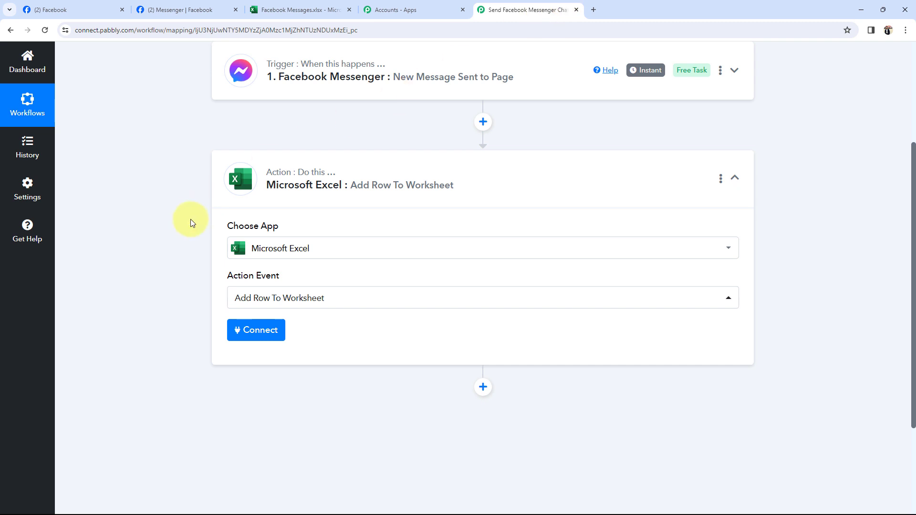
pyautogui.click(271, 182)
pyautogui.scroll(4, 215, 233)
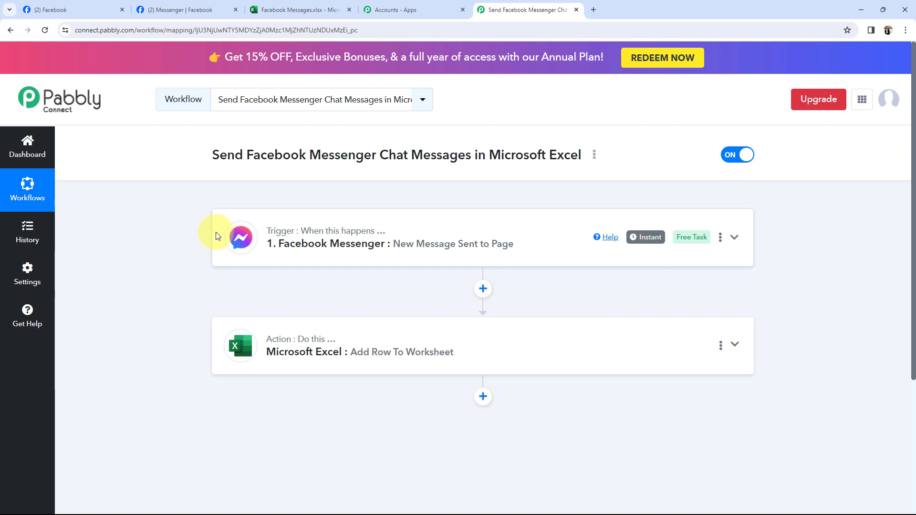
# Add a new Facebook Messenger connection to the trigger step and authorise it with the previously linked Facebook account
pyautogui.click(382, 256)
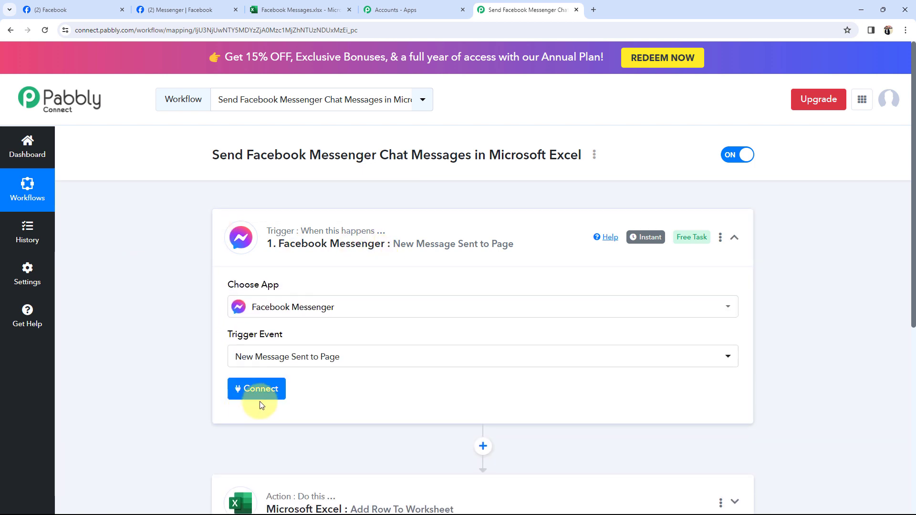
pyautogui.click(258, 395)
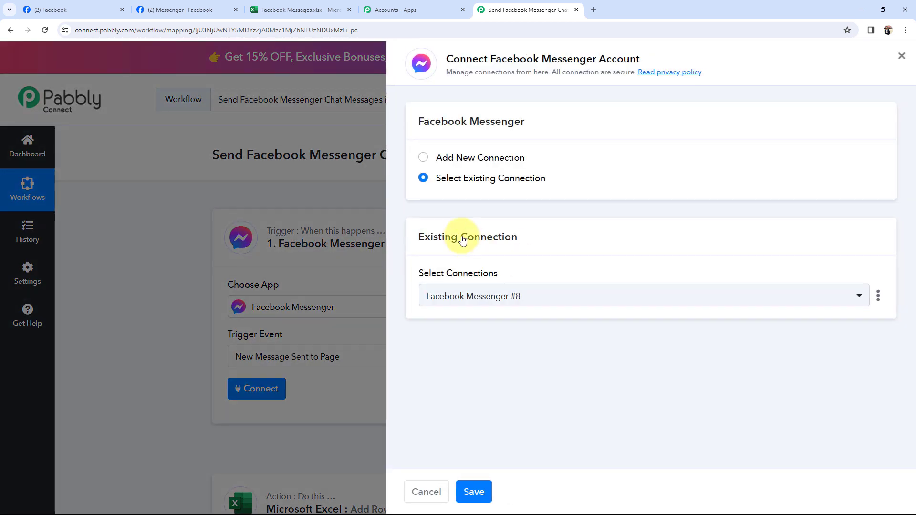
pyautogui.click(423, 158)
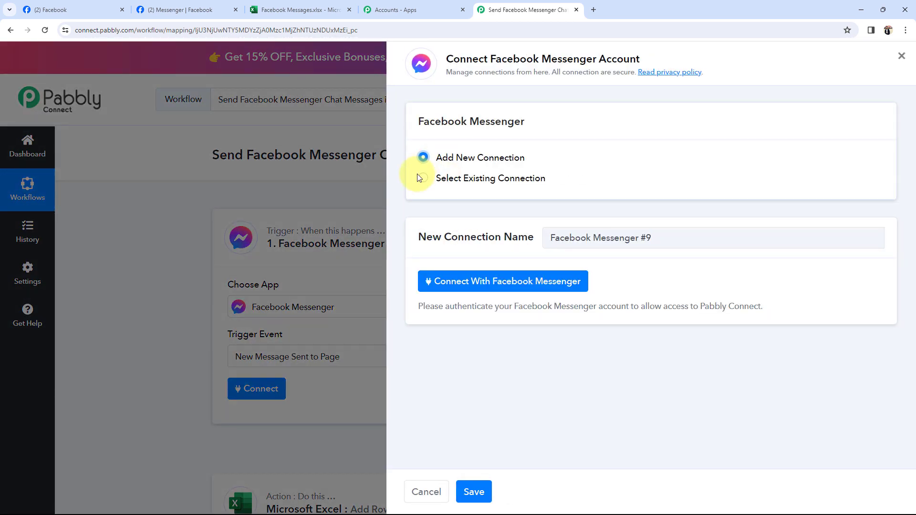
pyautogui.click(454, 282)
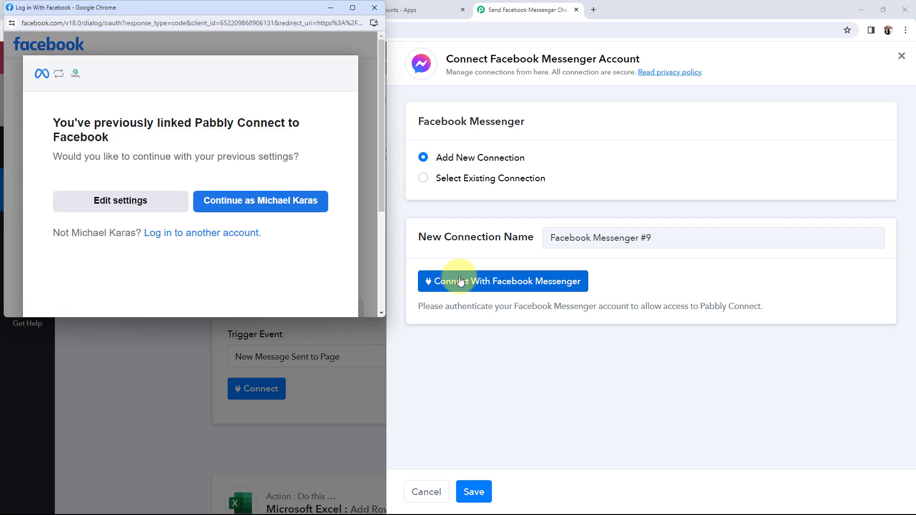
pyautogui.click(288, 213)
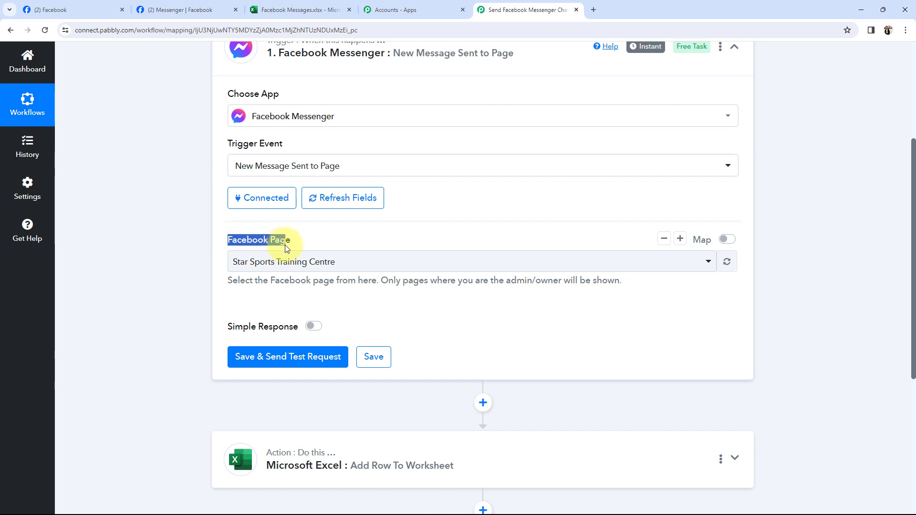
# Set the trigger's Facebook page to Car Portal, then save the step and send a test request
pyautogui.click(195, 249)
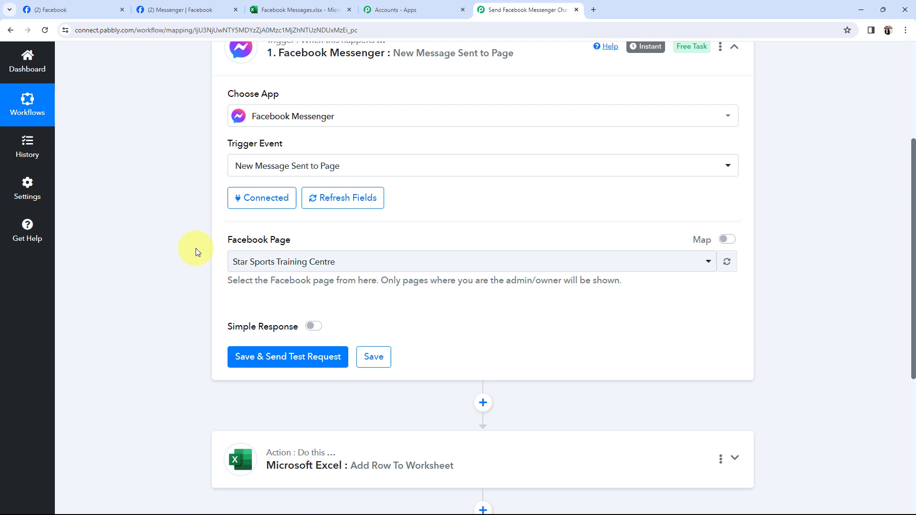
pyautogui.click(252, 259)
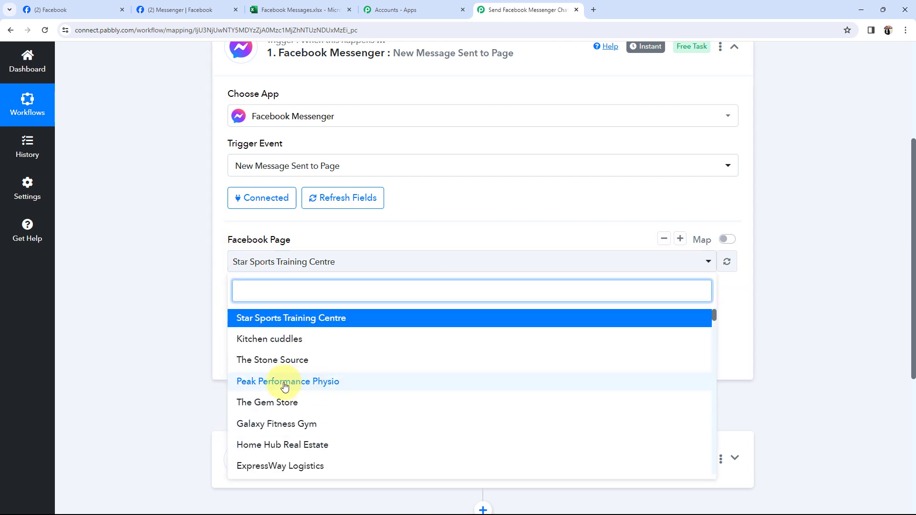
pyautogui.scroll(-5, 288, 399)
pyautogui.scroll(6, 298, 403)
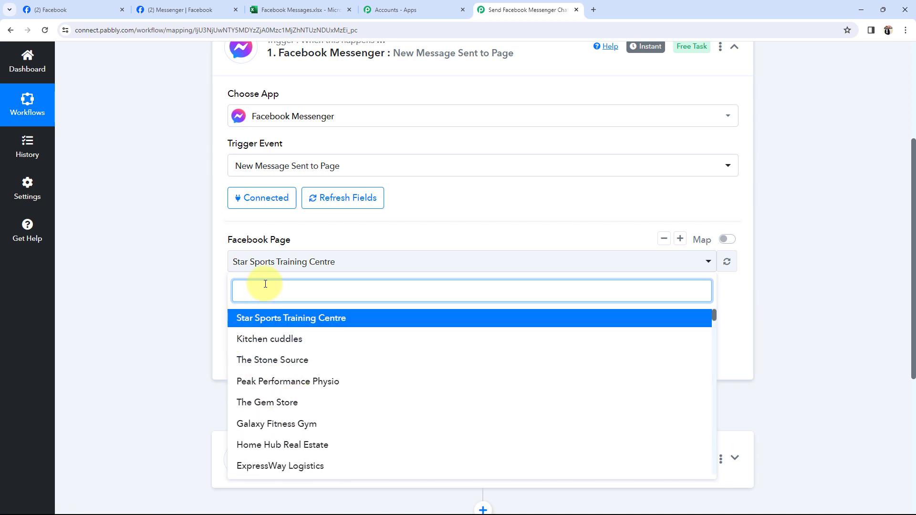
pyautogui.write('car')
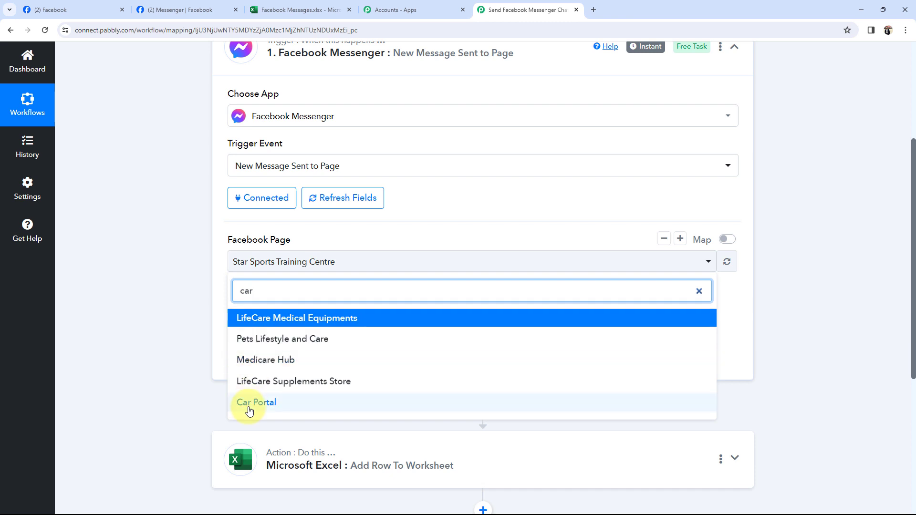
pyautogui.click(248, 405)
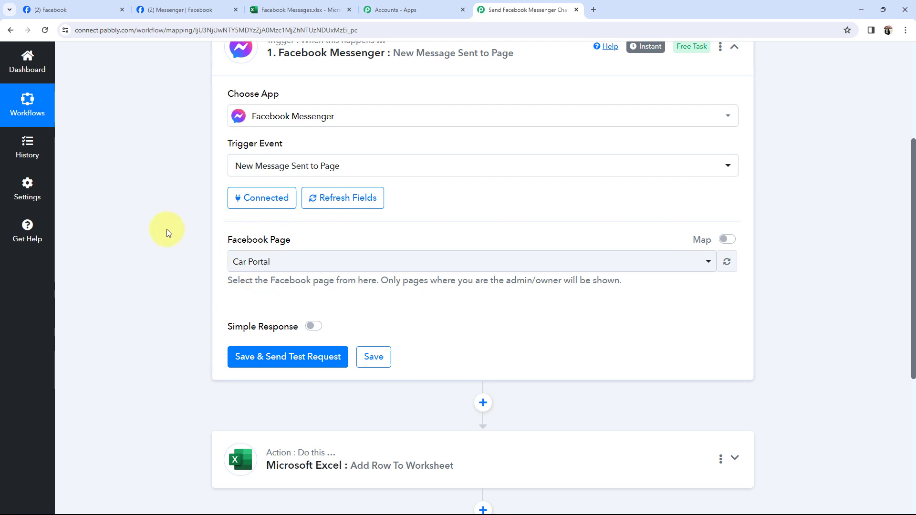
pyautogui.click(267, 358)
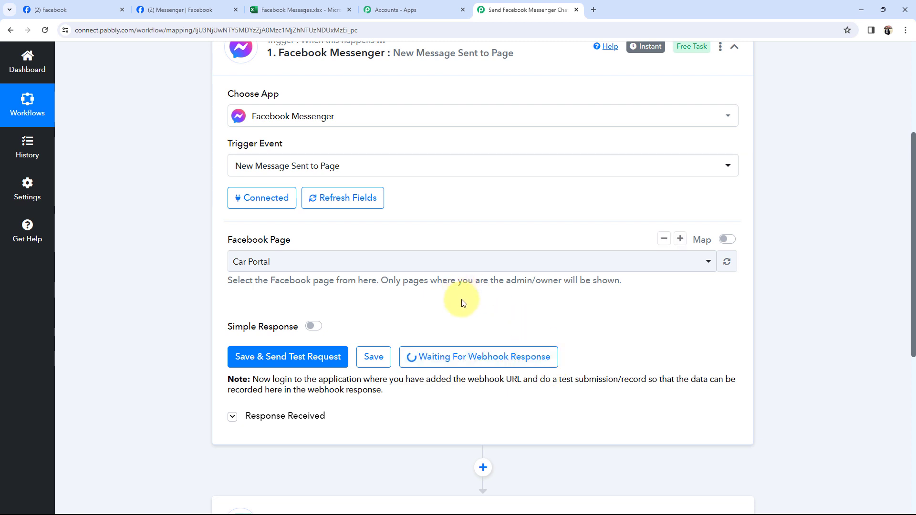
# Check the Car Portal Messenger chat and Facebook page against the page chosen in the Pabbly Connect trigger and its webhook status
pyautogui.click(167, 7)
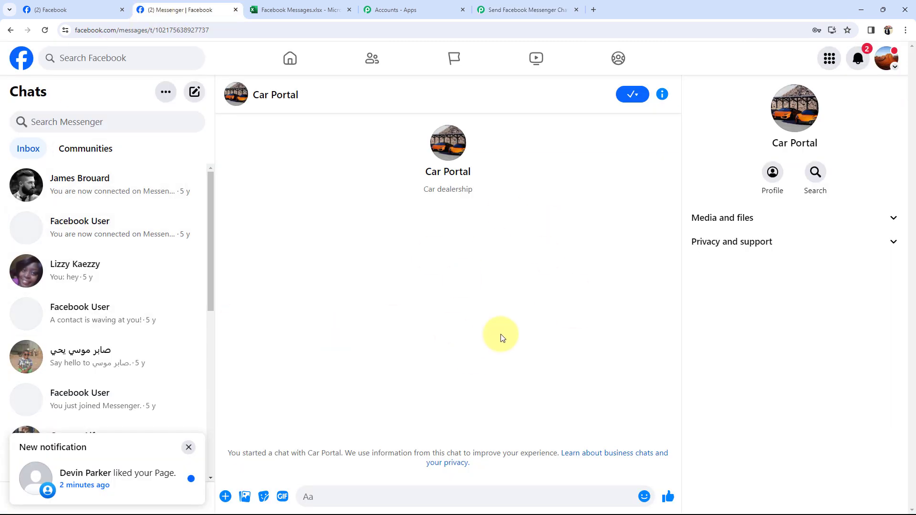
pyautogui.click(483, 10)
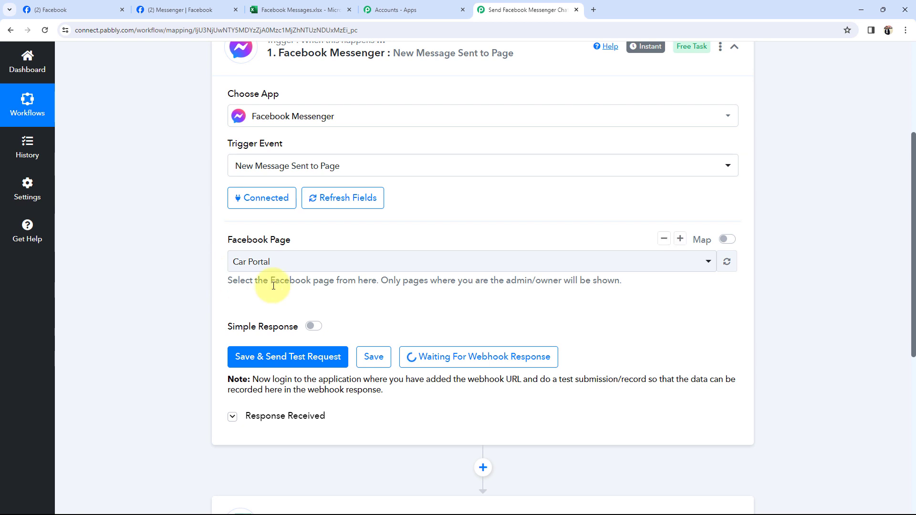
pyautogui.click(72, 10)
pyautogui.moveTo(338, 358); pyautogui.dragTo(504, 352)
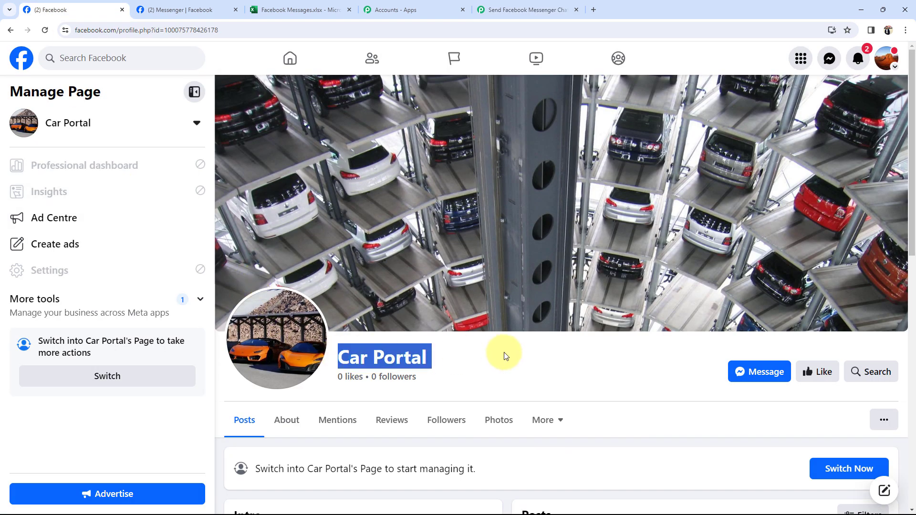
pyautogui.click(523, 10)
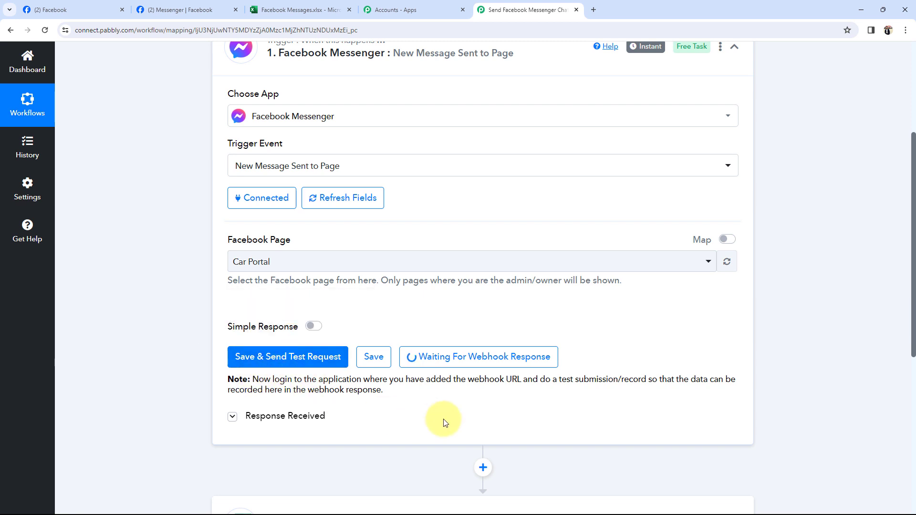
pyautogui.moveTo(556, 380); pyautogui.dragTo(616, 380)
pyautogui.click(140, 291)
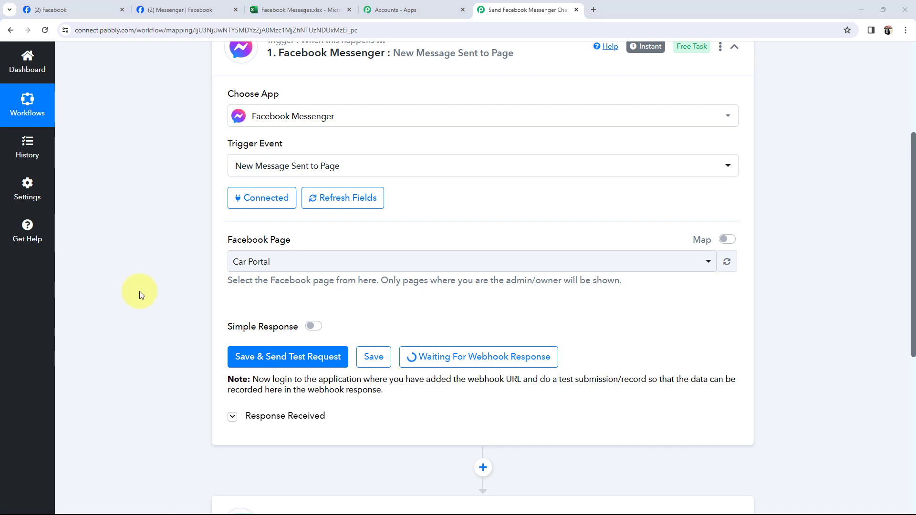
pyautogui.scroll(-1, 140, 291)
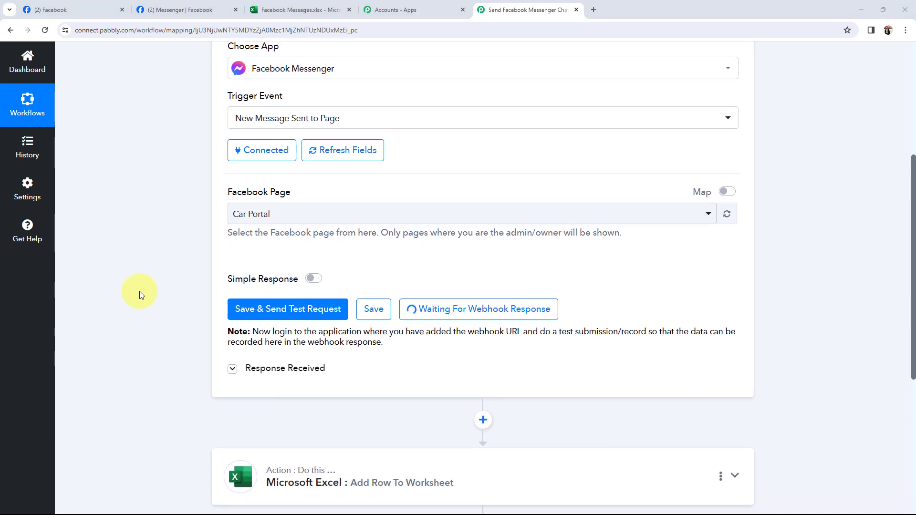
pyautogui.scroll(2, 139, 291)
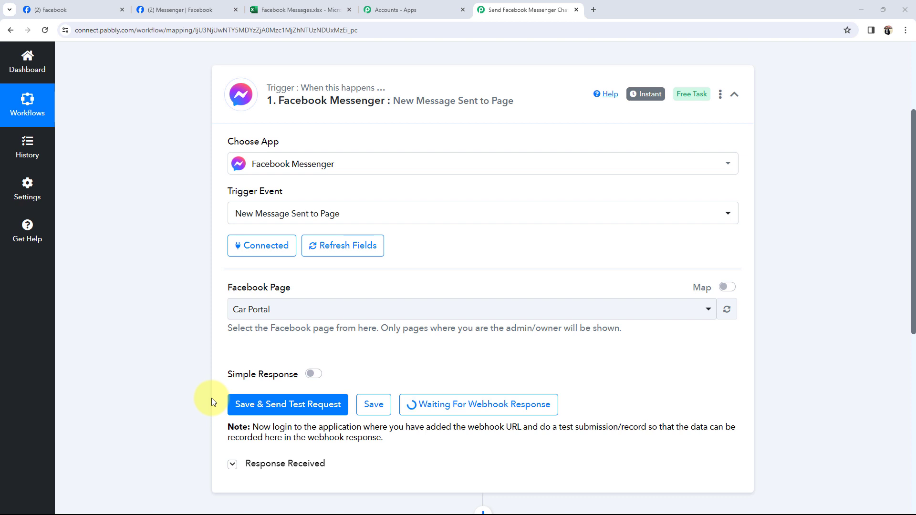
pyautogui.click(68, 10)
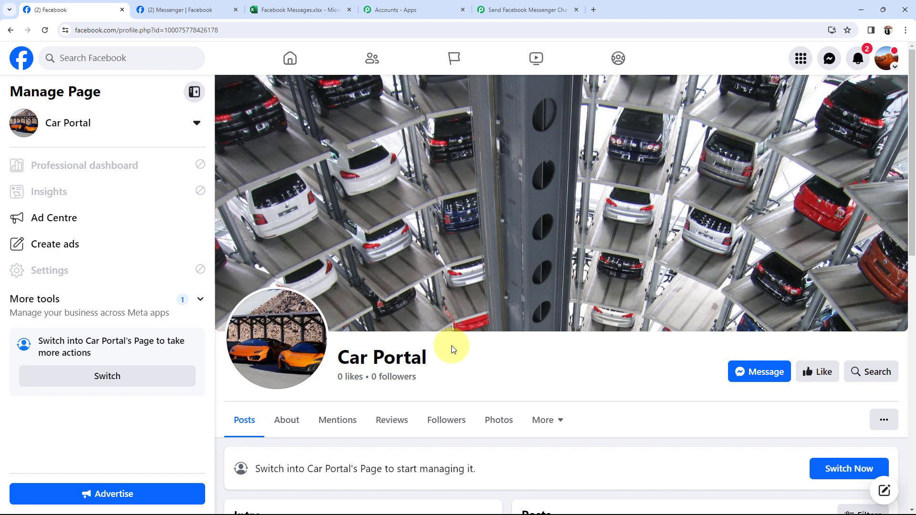
pyautogui.click(525, 10)
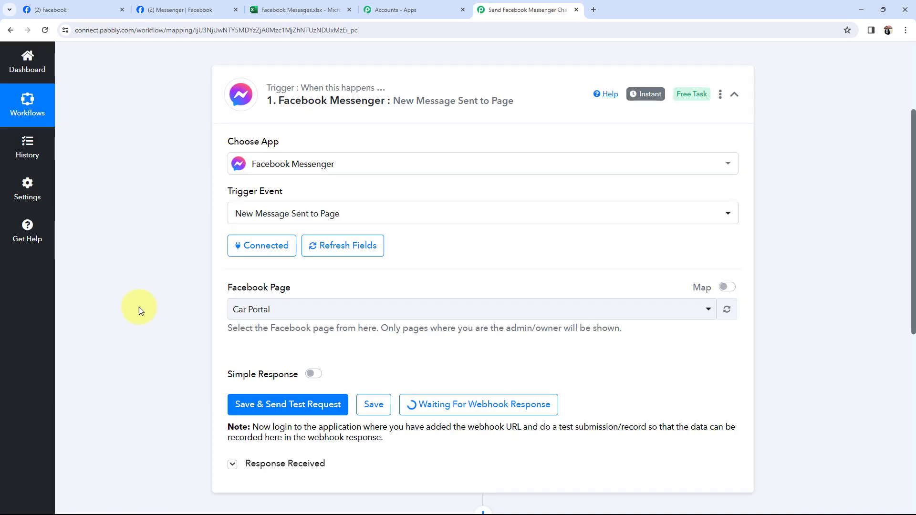
pyautogui.scroll(-1, 124, 346)
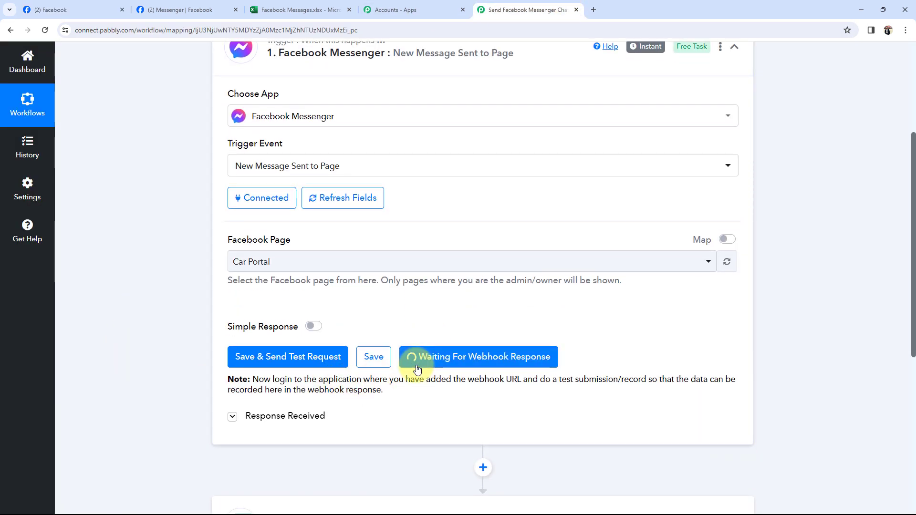
# Switch to the incognito Facebook window and send Car Portal the drafted message asking about the Hyundai Verna 2016's performance and reliability
pyautogui.moveTo(544, 507)
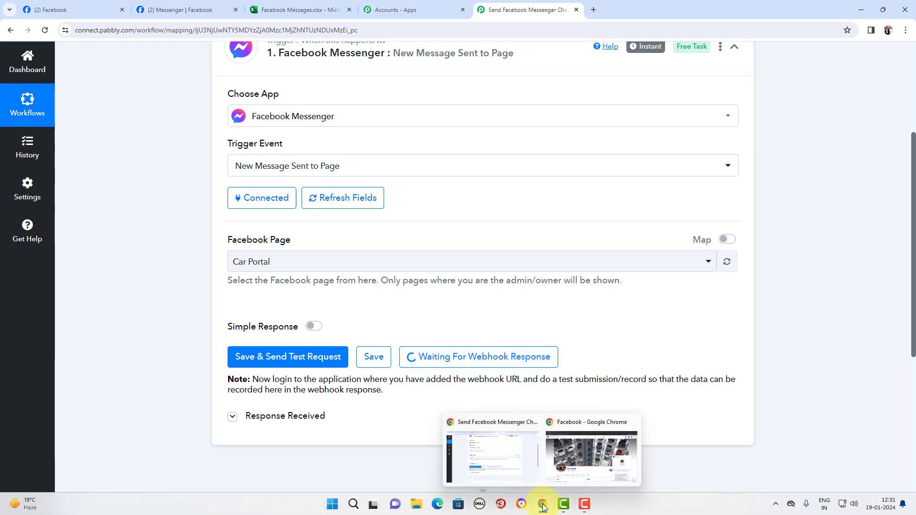
pyautogui.click(583, 454)
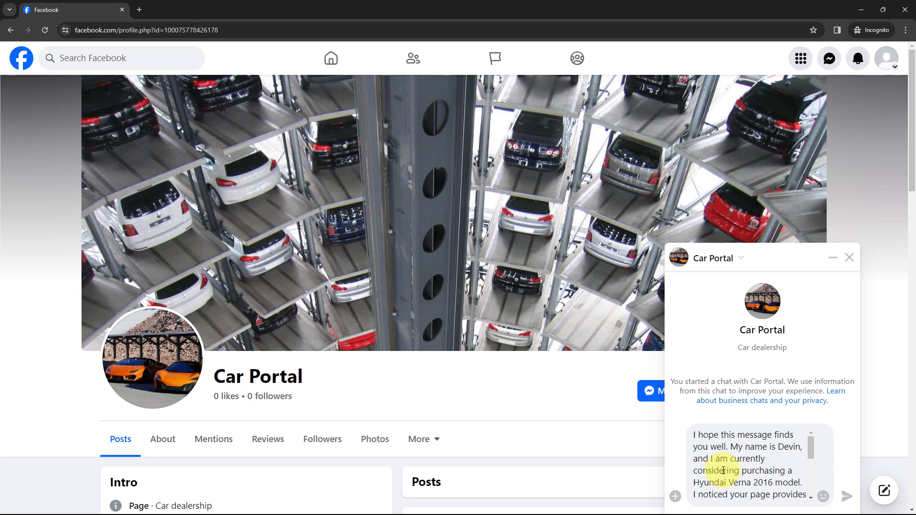
pyautogui.scroll(-5, 724, 470)
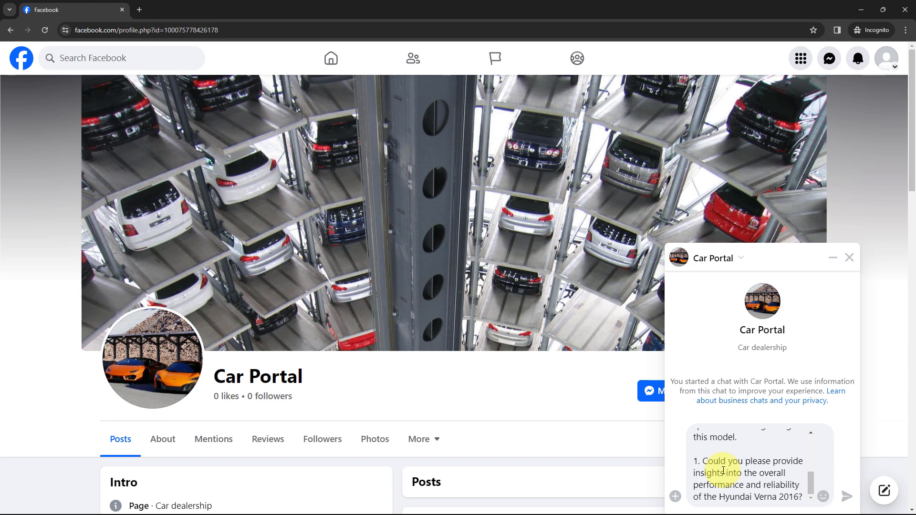
pyautogui.hotkey('shift', 'Return')
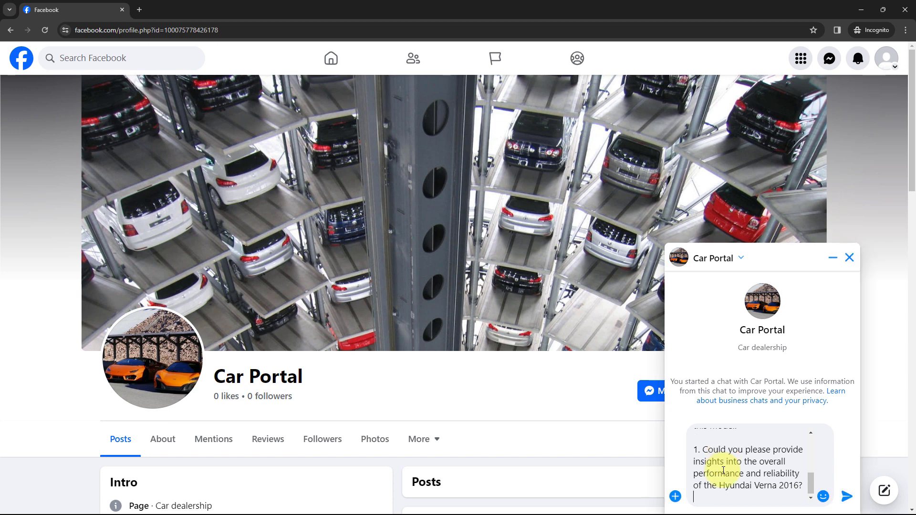
pyautogui.click(847, 497)
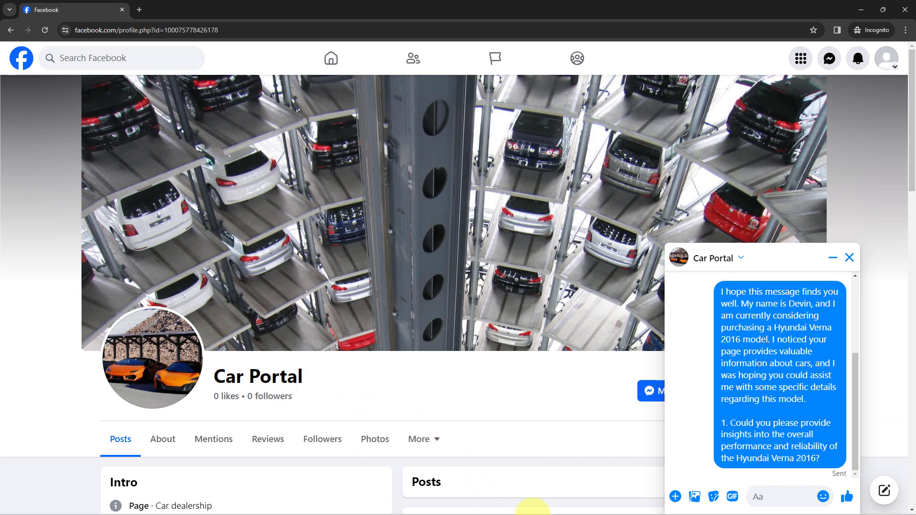
# Switch back to Pabbly Connect and examine the captured trigger response, including the sender's name fields and the full message text
pyautogui.moveTo(542, 504)
pyautogui.click(519, 477)
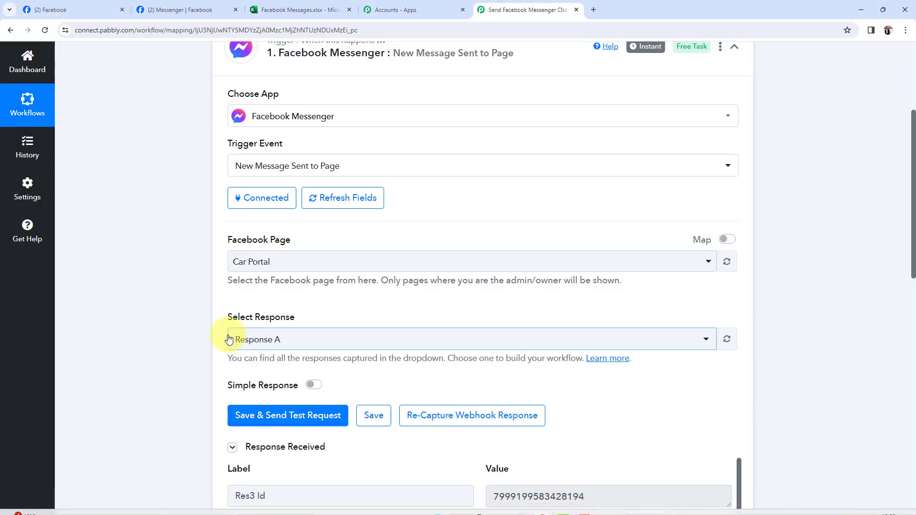
pyautogui.scroll(-5, 202, 325)
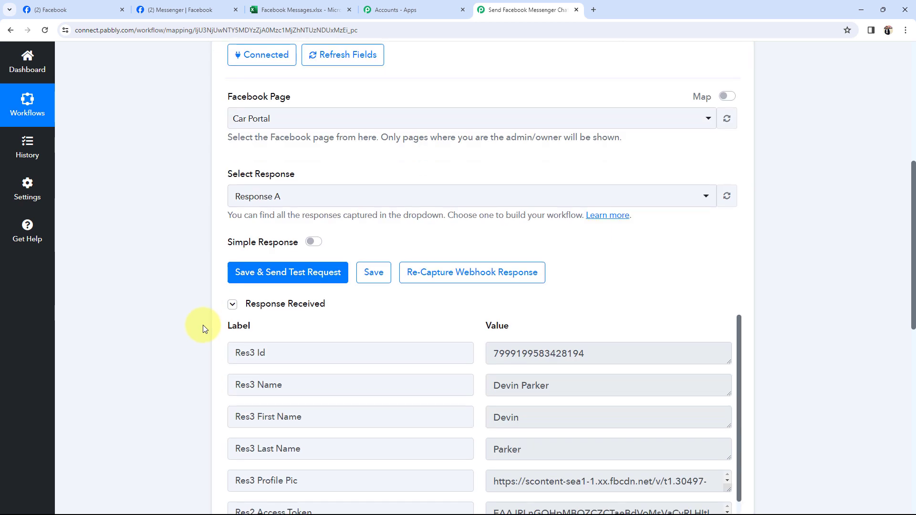
pyautogui.scroll(-1, 203, 325)
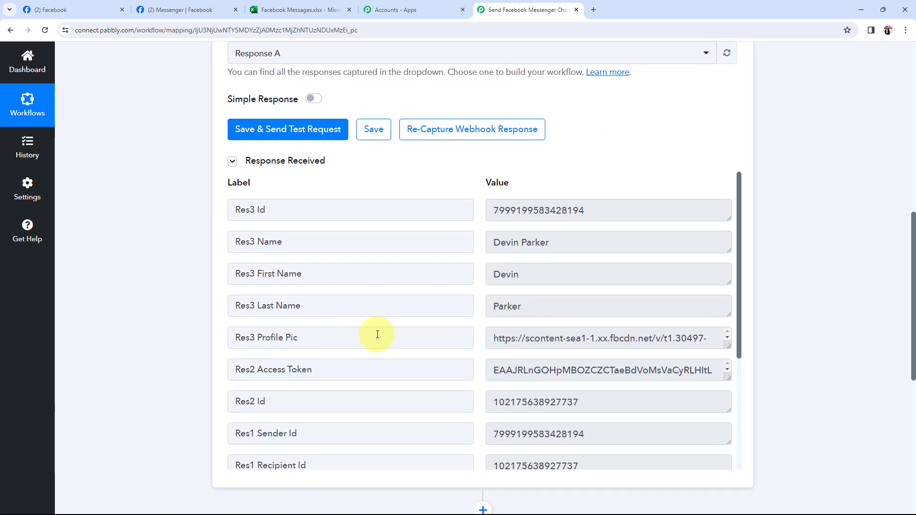
pyautogui.moveTo(558, 246); pyautogui.dragTo(371, 243)
pyautogui.scroll(-5, 639, 348)
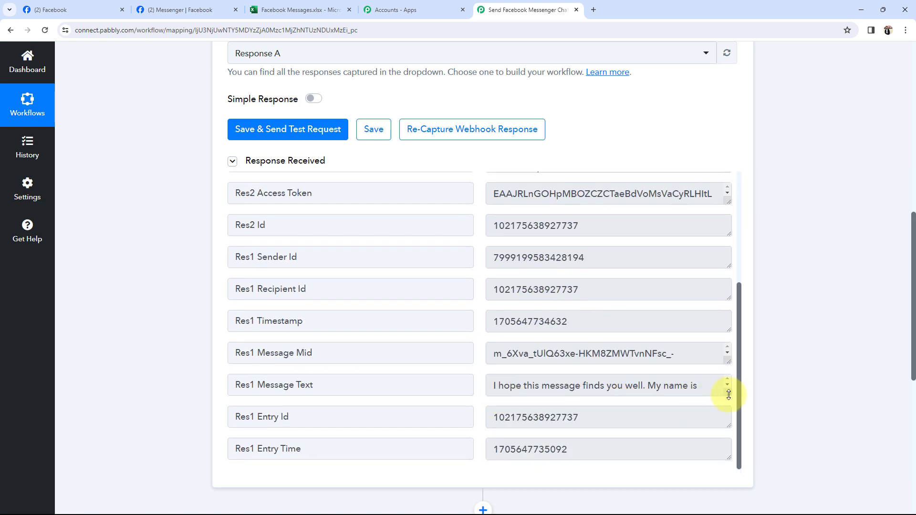
pyautogui.moveTo(728, 395); pyautogui.dragTo(711, 508)
pyautogui.moveTo(496, 386); pyautogui.dragTo(716, 495)
pyautogui.click(677, 352)
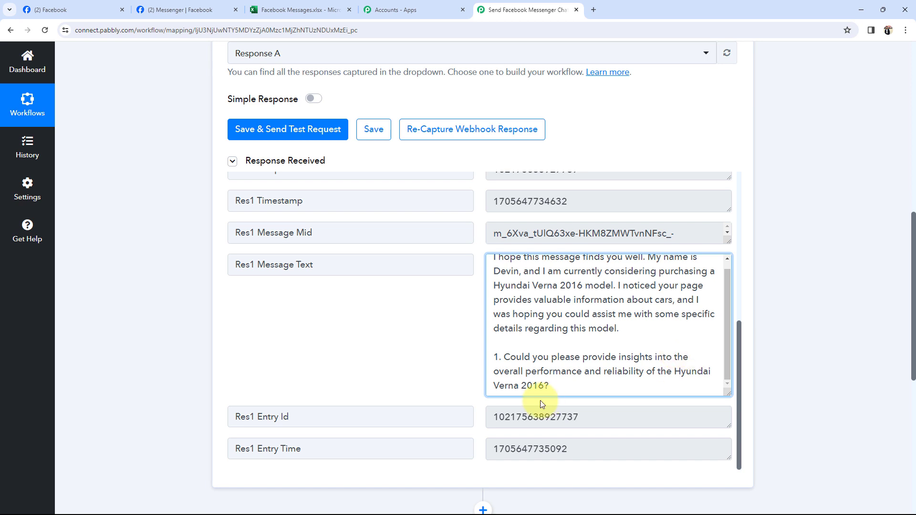
# Collapse the trigger step, add a new Microsoft Excel connection to the Add Row To Worksheet action, and accept Pabbly Connect's requested permissions
pyautogui.scroll(5, 196, 285)
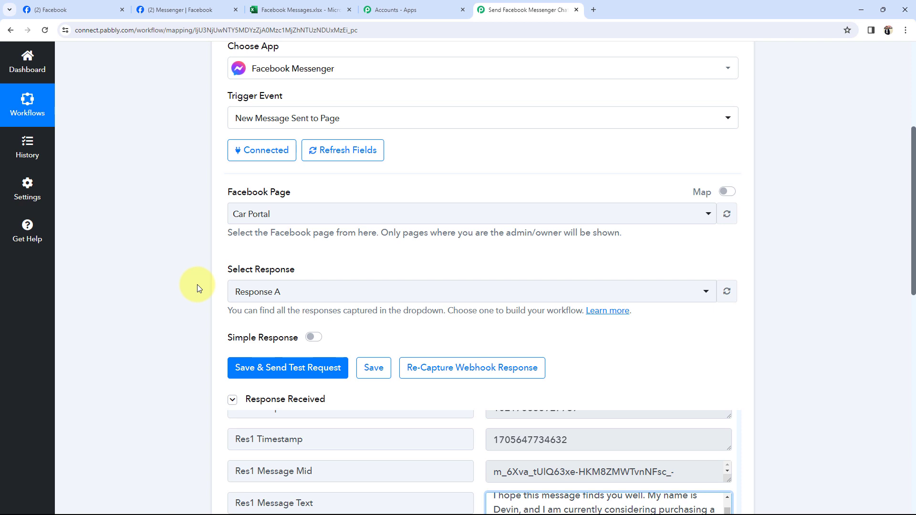
pyautogui.scroll(4, 197, 285)
pyautogui.click(373, 201)
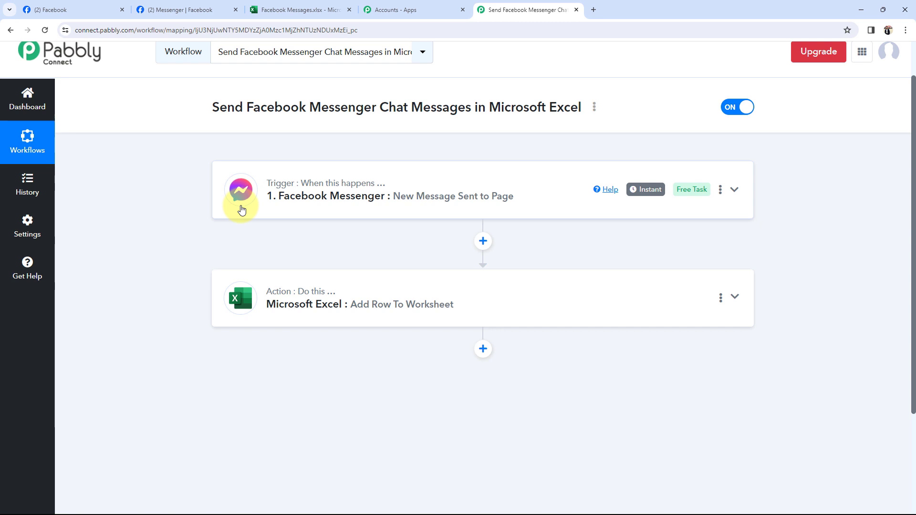
pyautogui.click(274, 293)
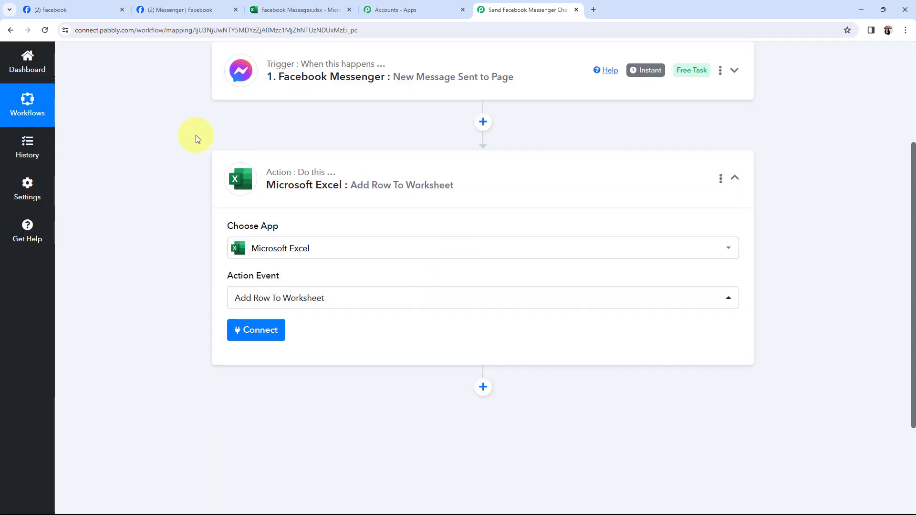
pyautogui.click(249, 334)
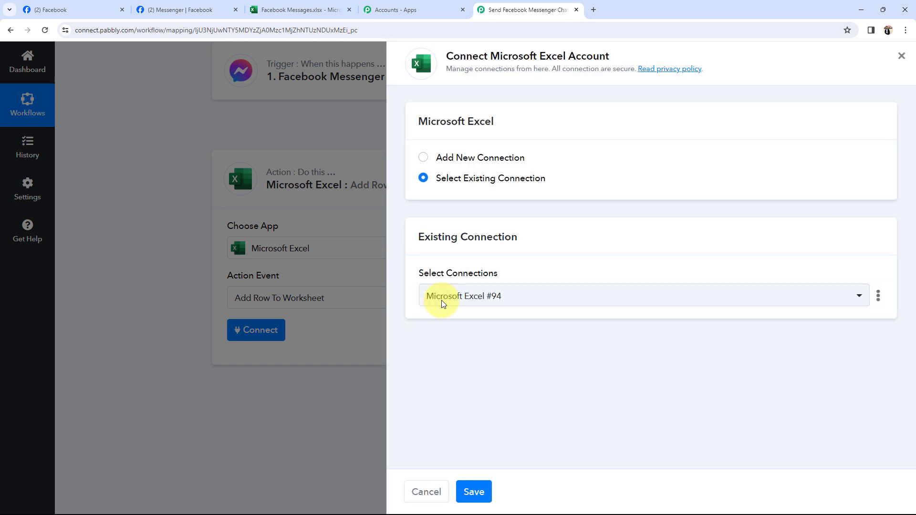
pyautogui.click(423, 159)
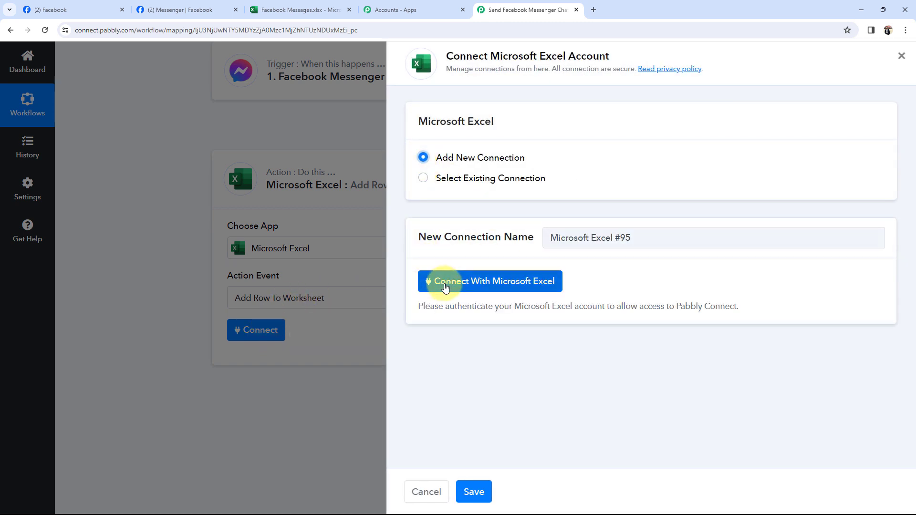
pyautogui.click(446, 287)
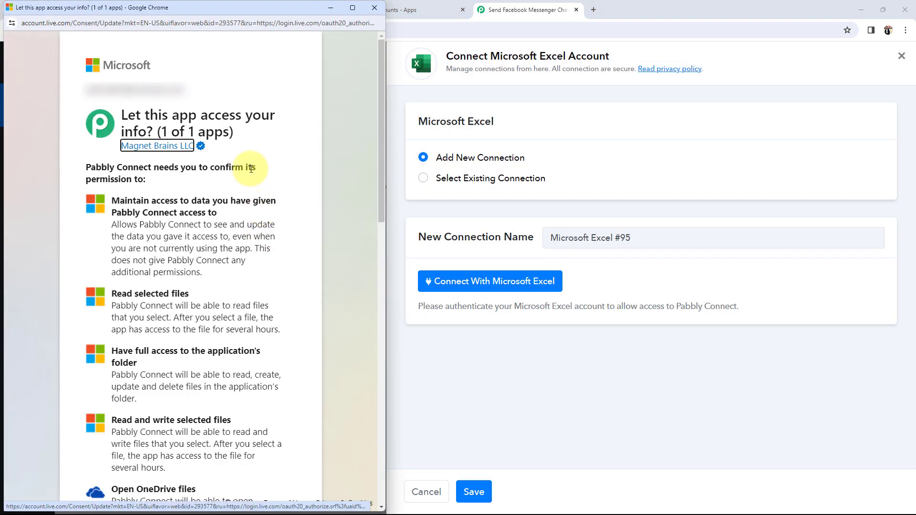
pyautogui.scroll(-20, 251, 169)
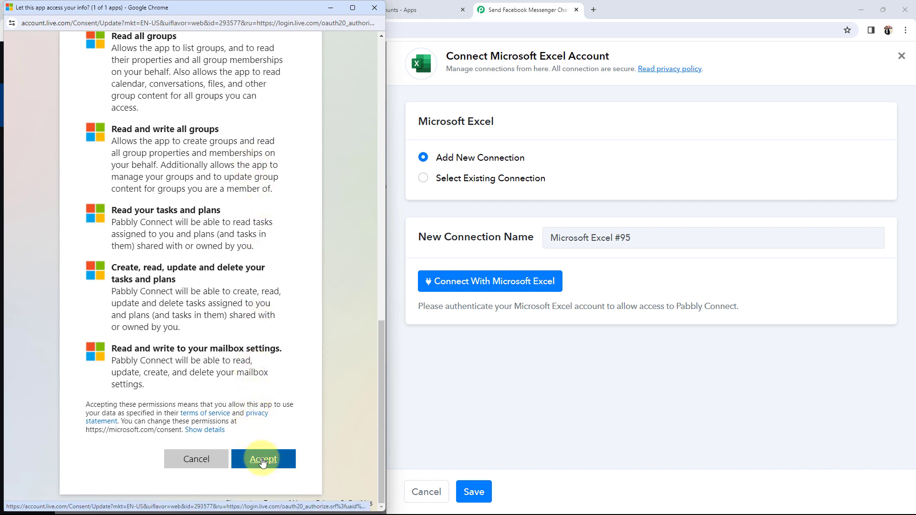
pyautogui.click(257, 459)
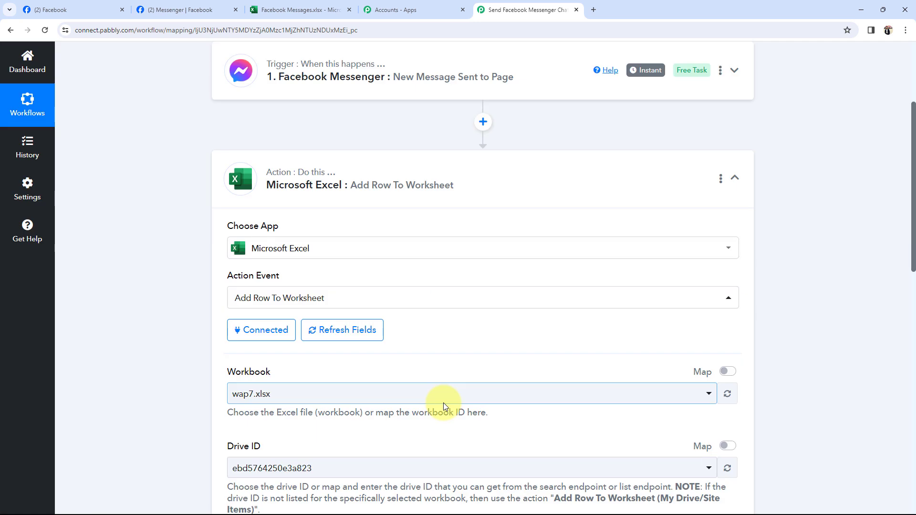
# Check the spreadsheet's file name in Excel and set the action's workbook to Facebook Messages.xlsx
pyautogui.scroll(-6, 143, 395)
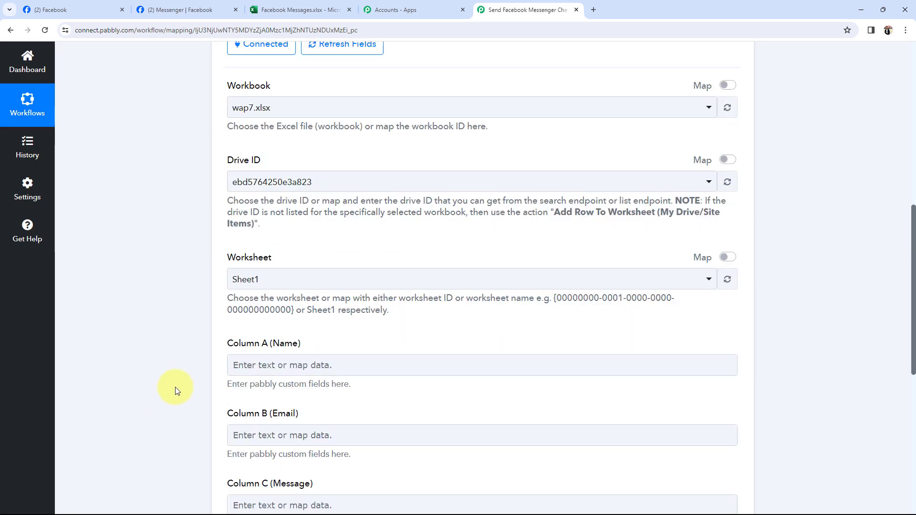
pyautogui.scroll(2, 170, 227)
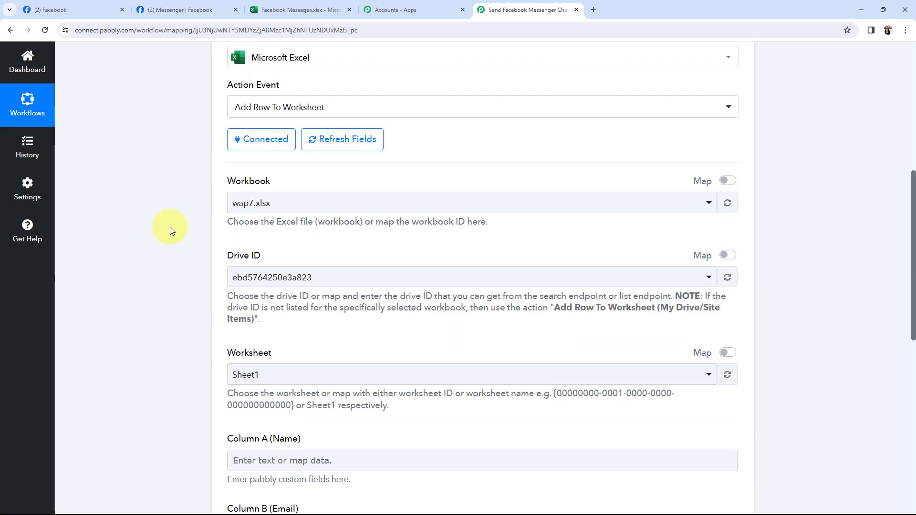
pyautogui.doubleClick(230, 178)
pyautogui.click(184, 200)
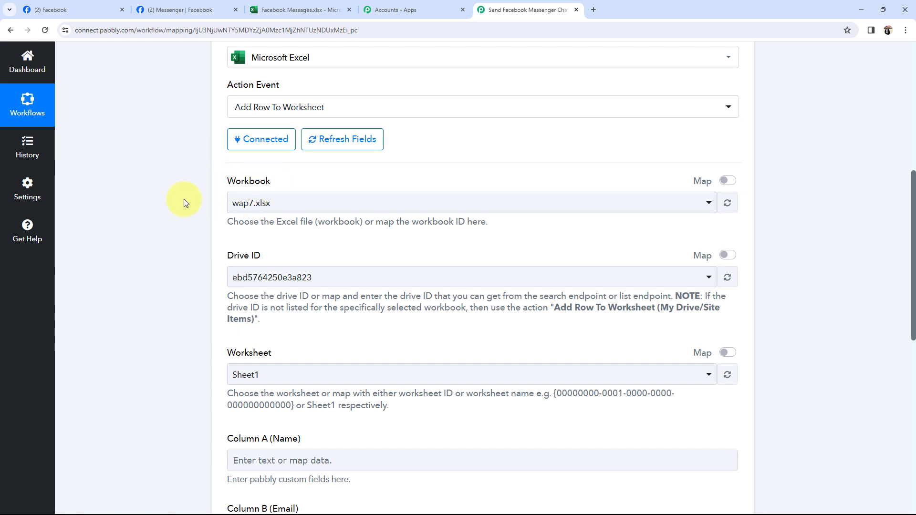
pyautogui.scroll(1, 184, 199)
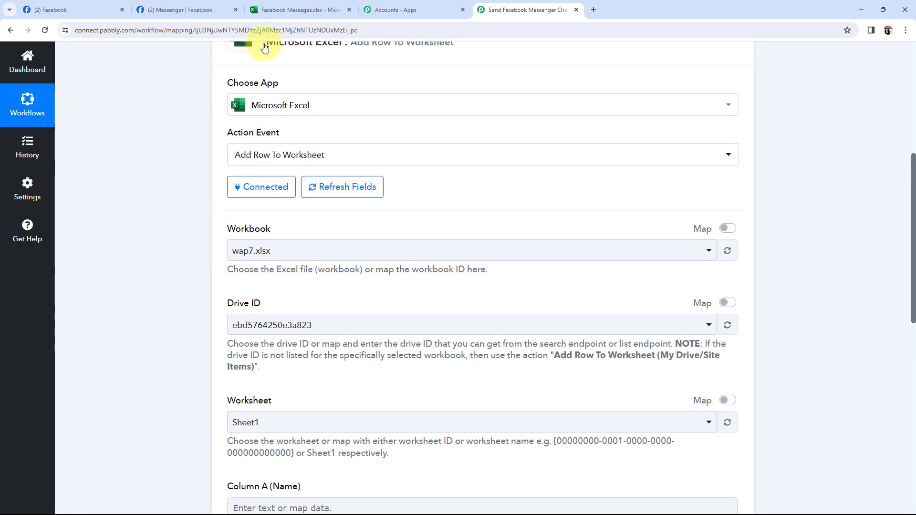
pyautogui.click(278, 4)
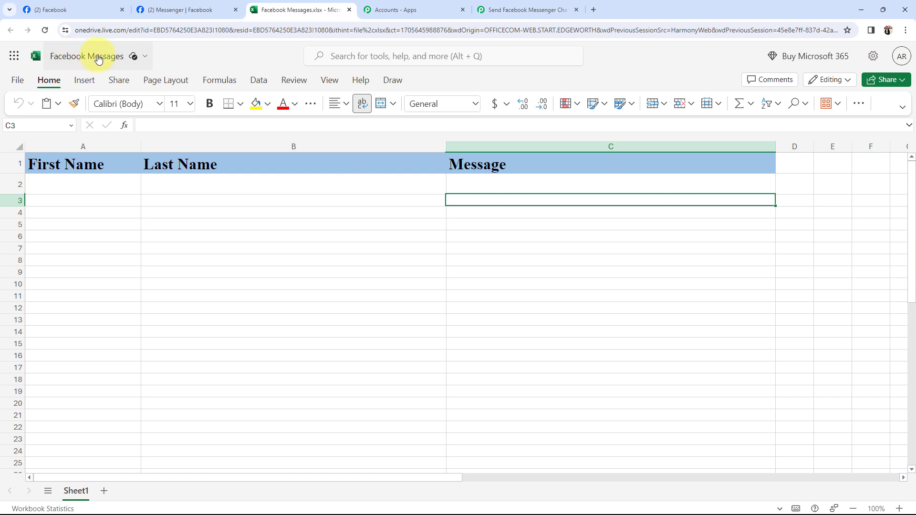
pyautogui.click(506, 11)
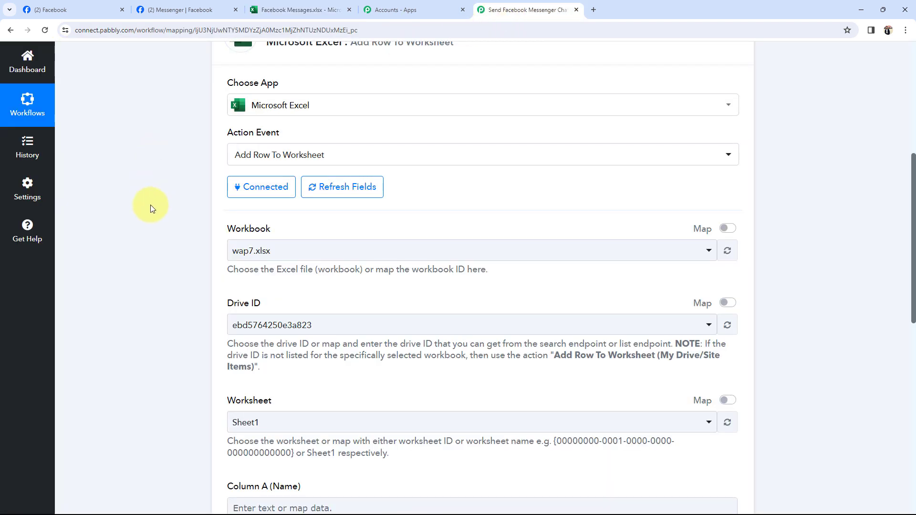
pyautogui.click(258, 250)
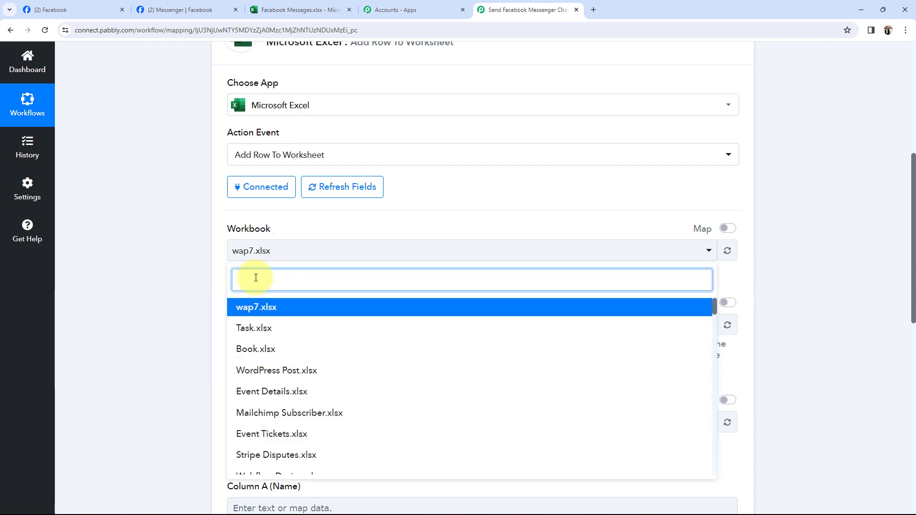
pyautogui.write('face')
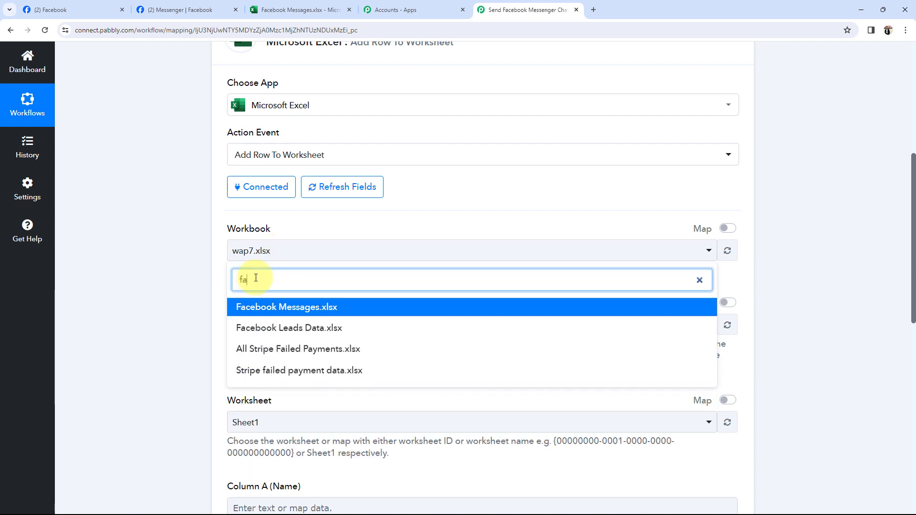
pyautogui.click(270, 310)
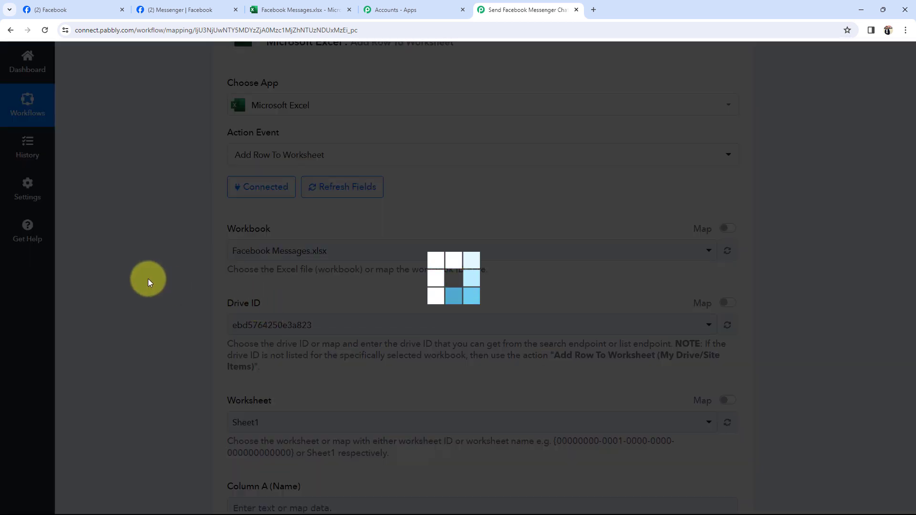
# Check the Facebook Messages workbook's column headers in Excel and return to the Pabbly Connect workflow
pyautogui.click(301, 10)
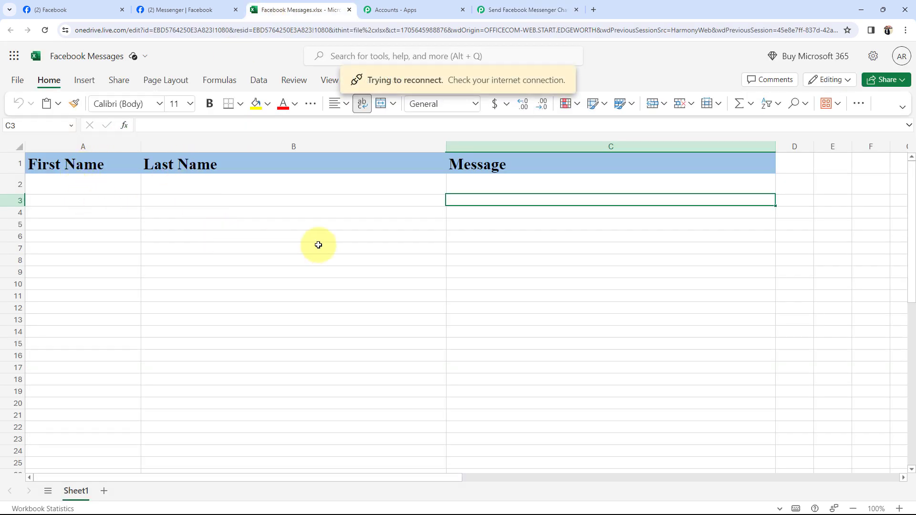
pyautogui.click(342, 274)
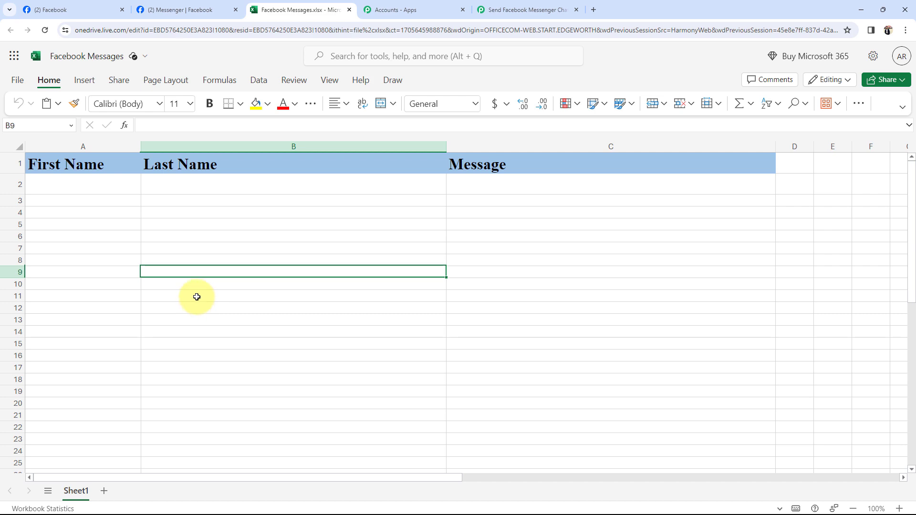
pyautogui.click(508, 11)
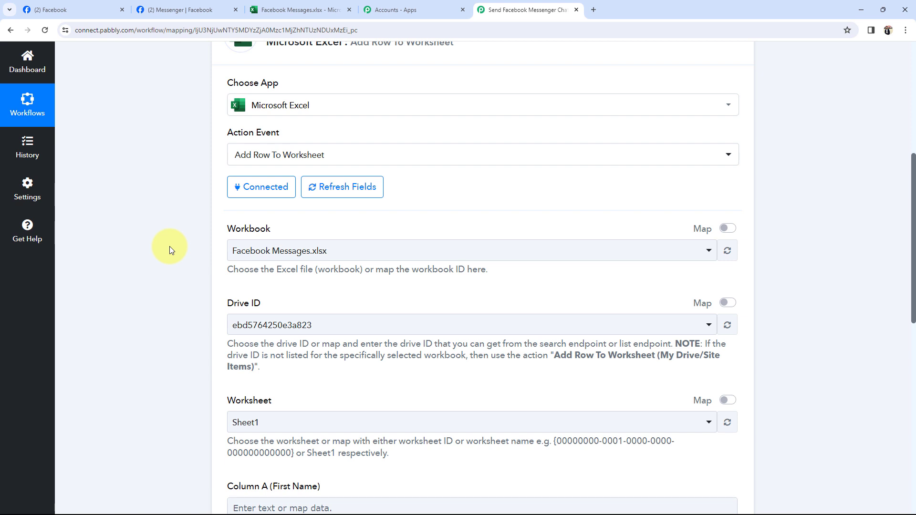
# Review the Drive ID and Worksheet choices offered for the selected workbook in the Excel action
pyautogui.scroll(-3, 169, 246)
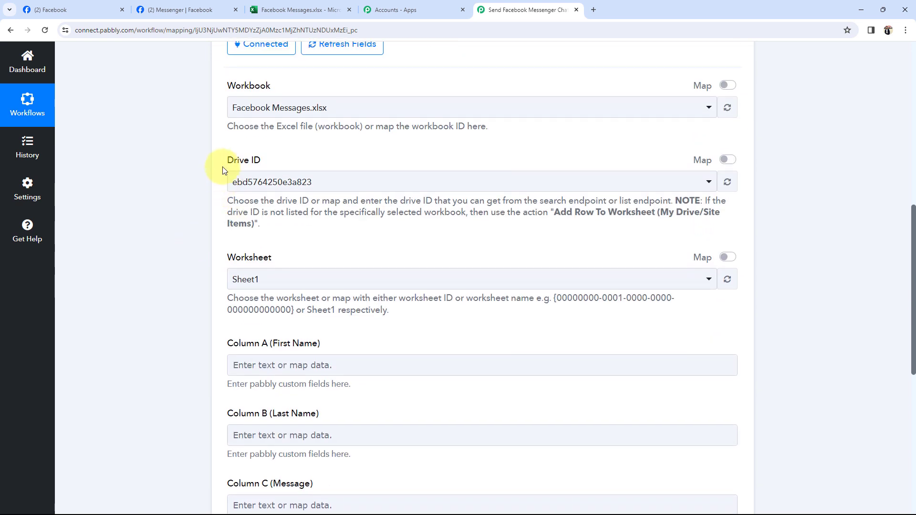
pyautogui.moveTo(228, 161); pyautogui.dragTo(260, 159)
pyautogui.click(182, 193)
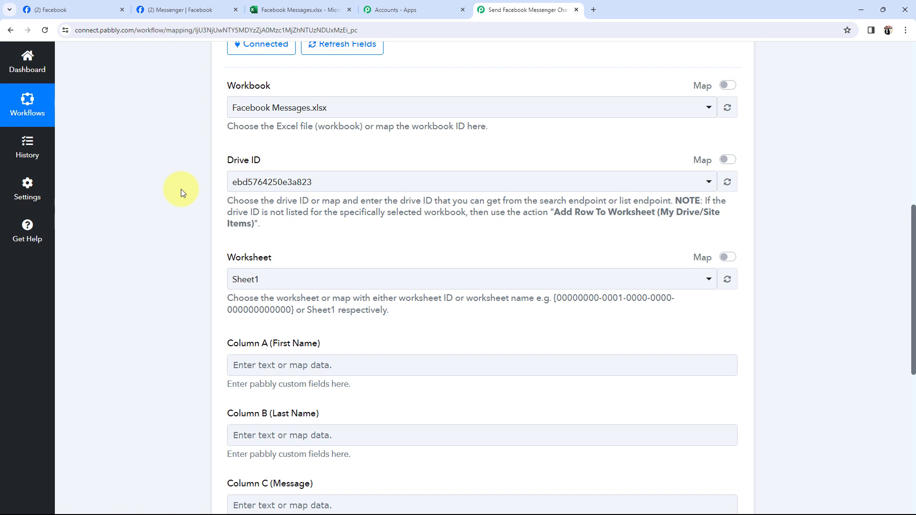
pyautogui.click(319, 184)
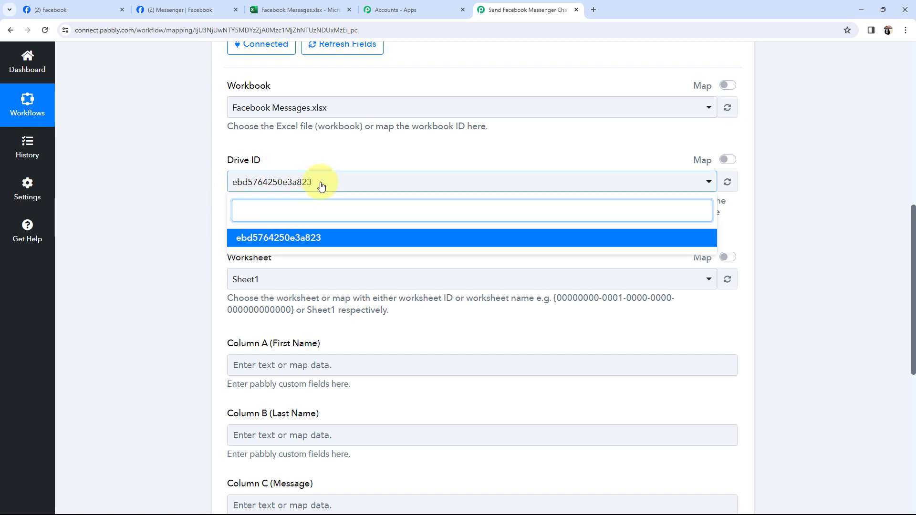
pyautogui.click(202, 200)
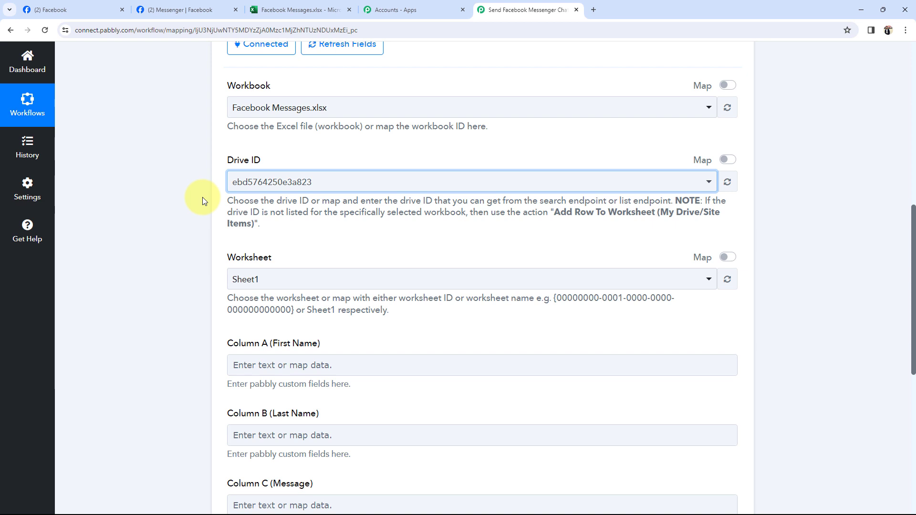
pyautogui.scroll(-4, 204, 196)
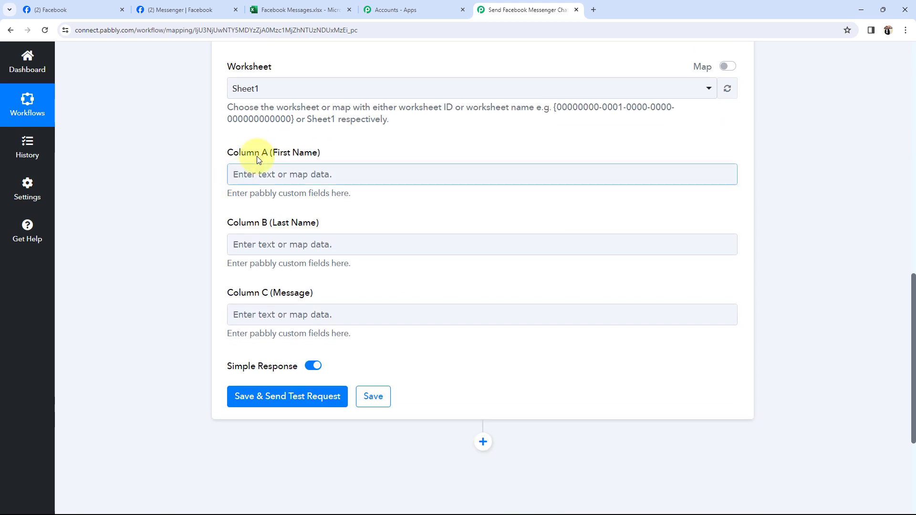
pyautogui.click(267, 89)
pyautogui.click(252, 146)
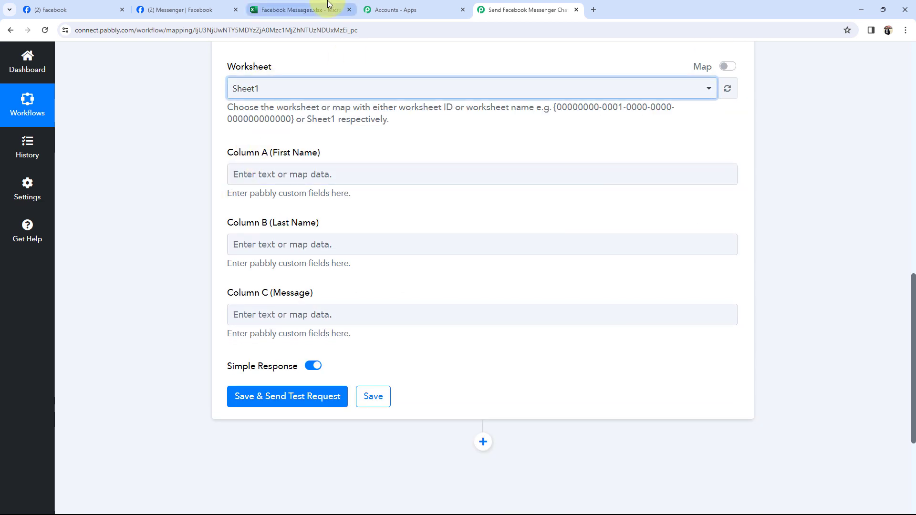
# Compare the worksheet name and header row in Excel with the First Name, Last Name and Message column fields in the Pabbly Connect action
pyautogui.click(305, 10)
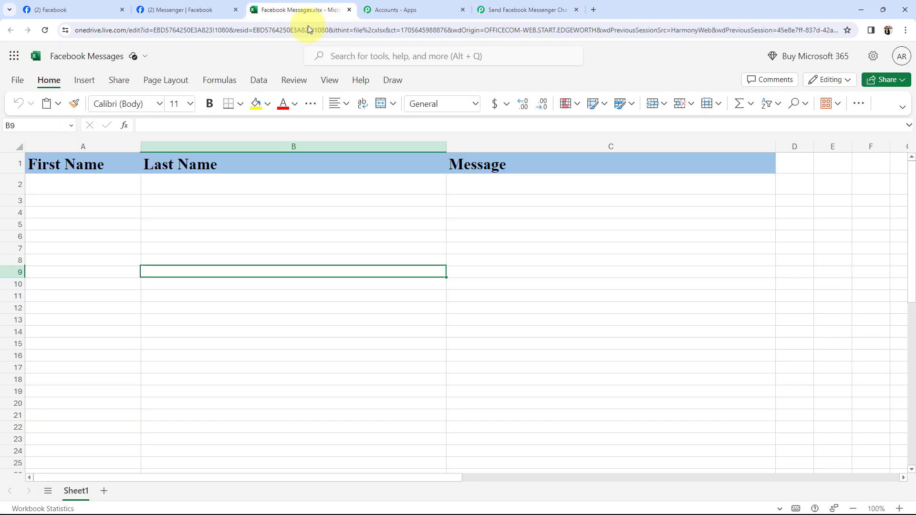
pyautogui.click(492, 10)
pyautogui.scroll(-1, 167, 205)
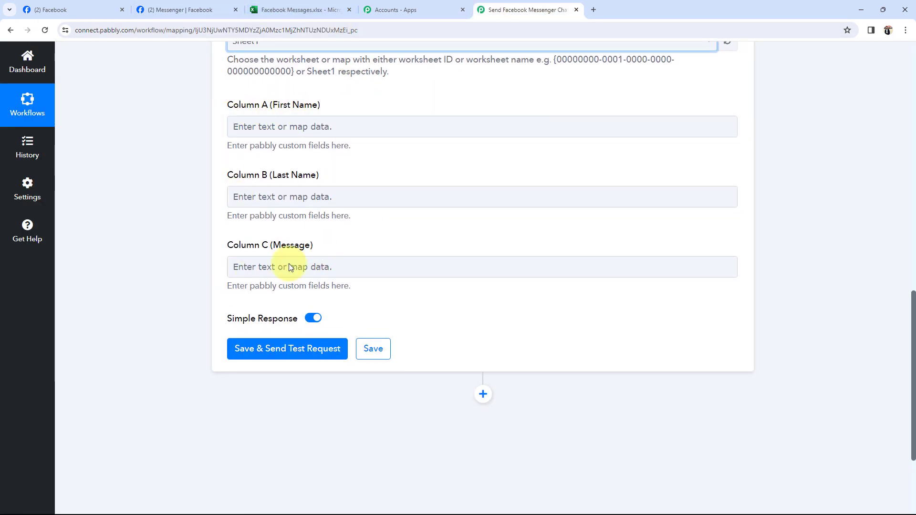
pyautogui.click(300, 10)
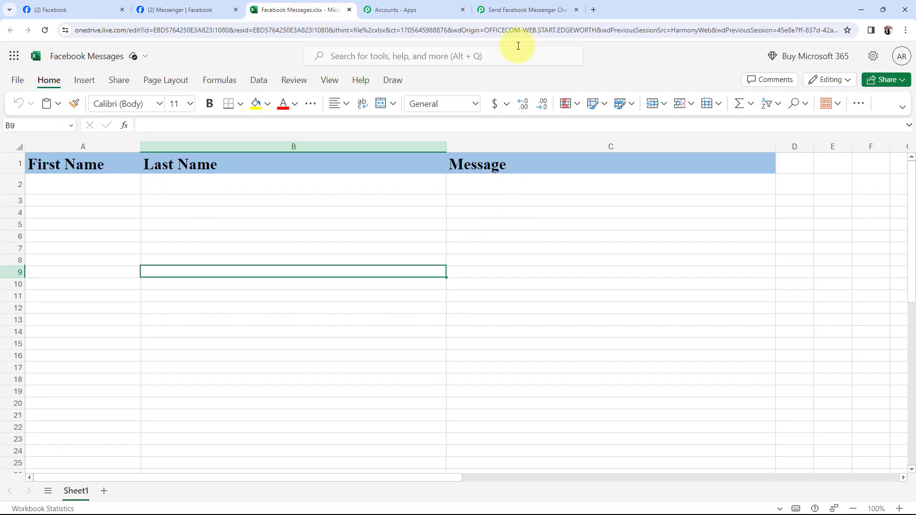
pyautogui.click(525, 10)
pyautogui.scroll(2, 148, 319)
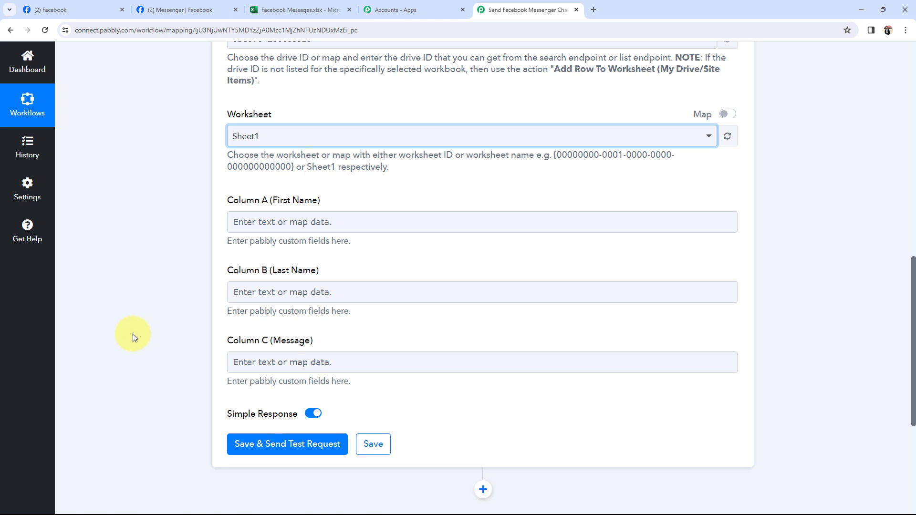
# Map Column A (First Name) in the Excel action to the Facebook Messenger trigger's Res3 First Name value
pyautogui.scroll(10, 130, 337)
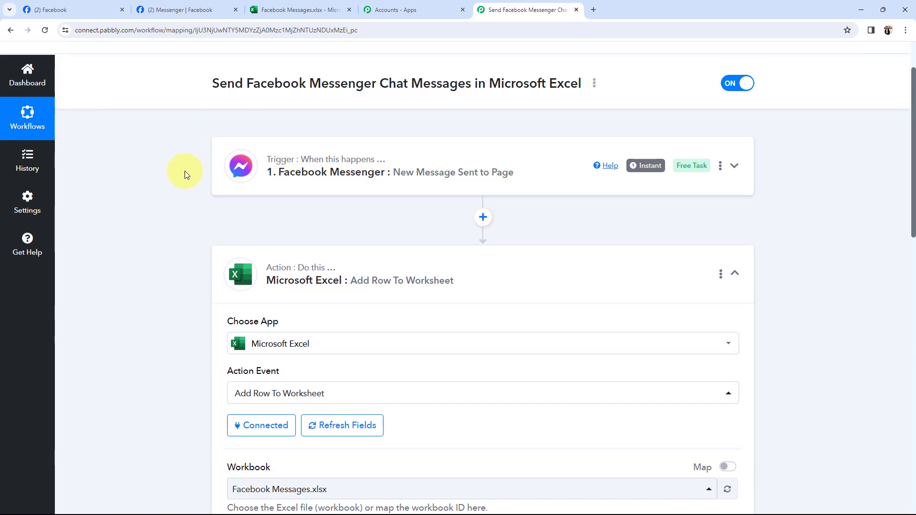
pyautogui.scroll(-10, 169, 260)
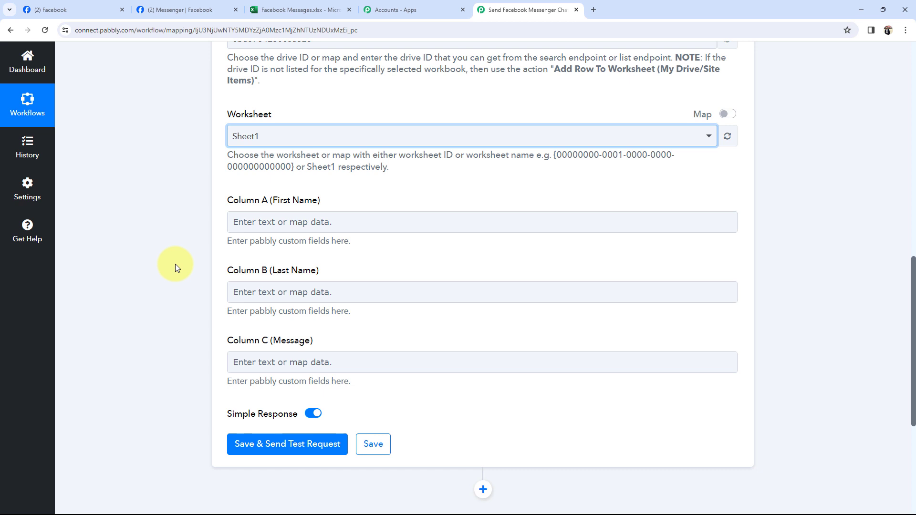
pyautogui.scroll(-2, 197, 285)
pyautogui.click(259, 127)
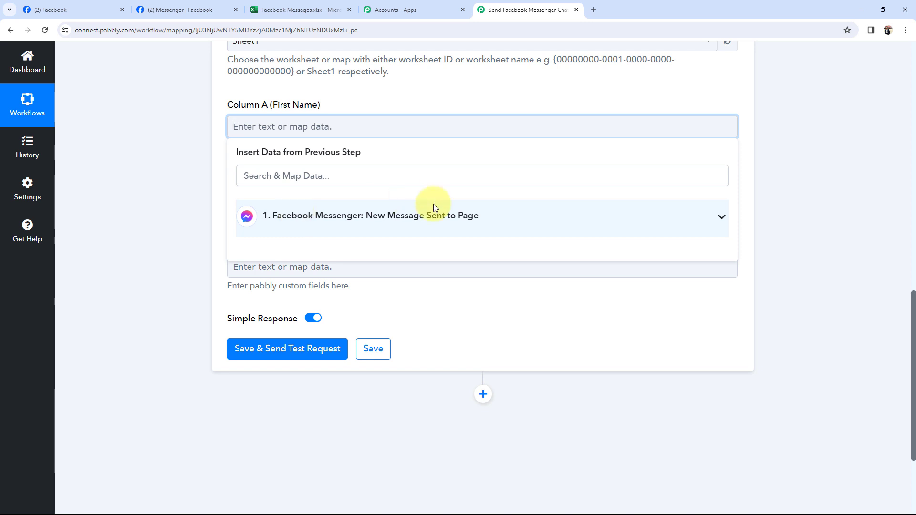
pyautogui.click(695, 220)
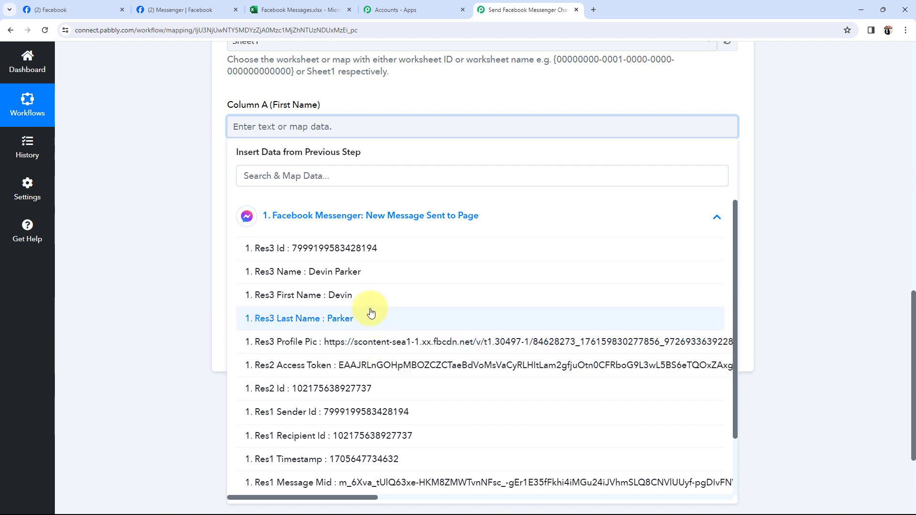
pyautogui.click(310, 295)
pyautogui.click(158, 227)
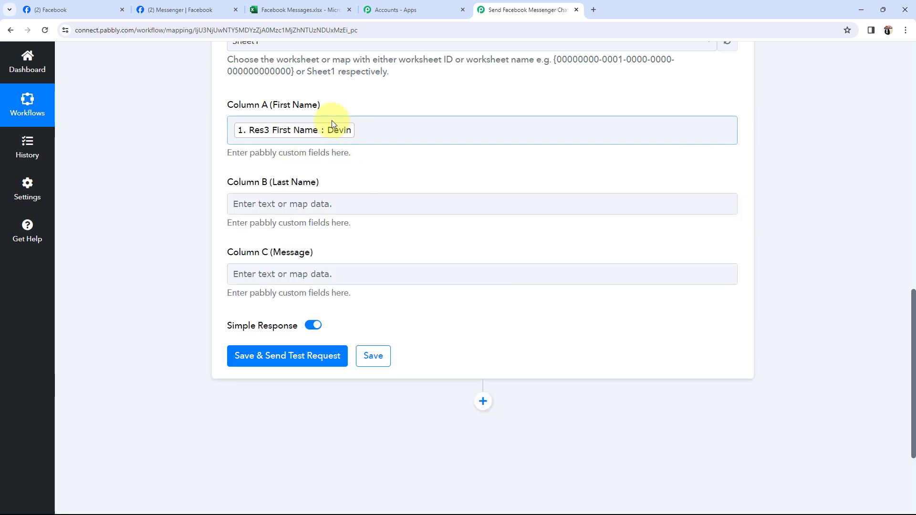
# Map Column B (Last Name) to the Facebook Messenger trigger's Res3 Last Name value
pyautogui.scroll(-2, 173, 194)
pyautogui.click(264, 115)
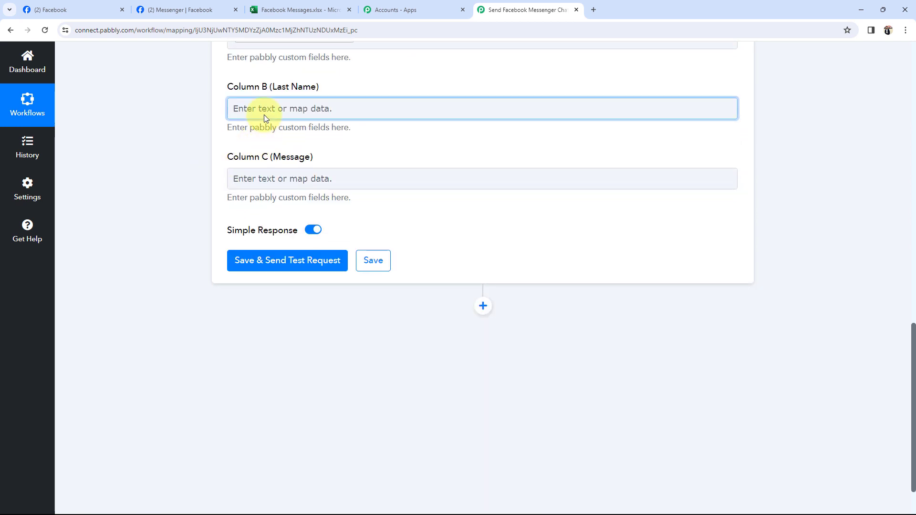
pyautogui.click(296, 205)
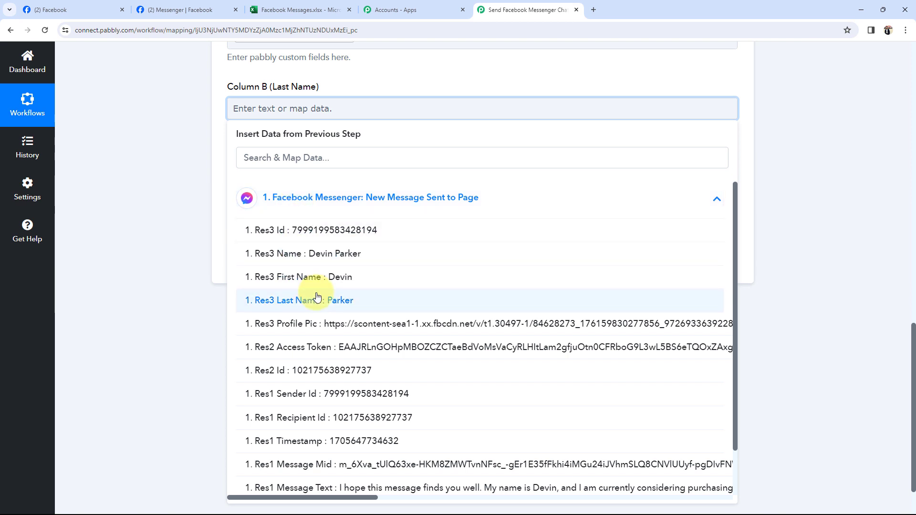
pyautogui.click(287, 300)
# Map Column C (Message) to the Facebook Messenger trigger's Res1 Message Text value
pyautogui.scroll(-1, 266, 159)
pyautogui.click(279, 123)
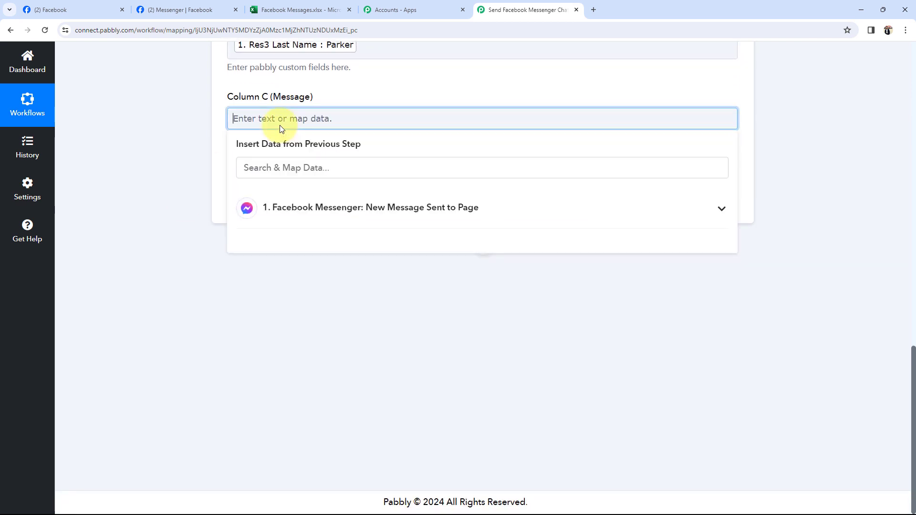
pyautogui.click(305, 217)
pyautogui.scroll(-1, 307, 362)
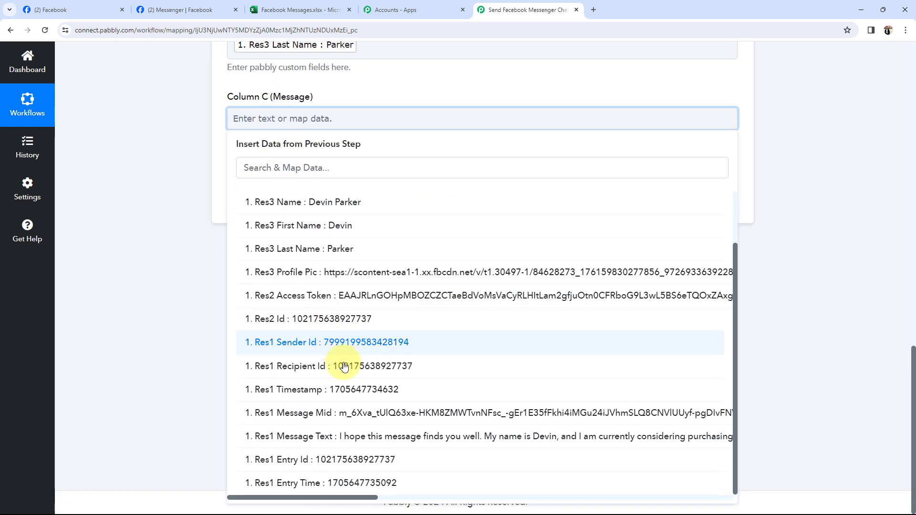
pyautogui.click(307, 493)
pyautogui.click(210, 215)
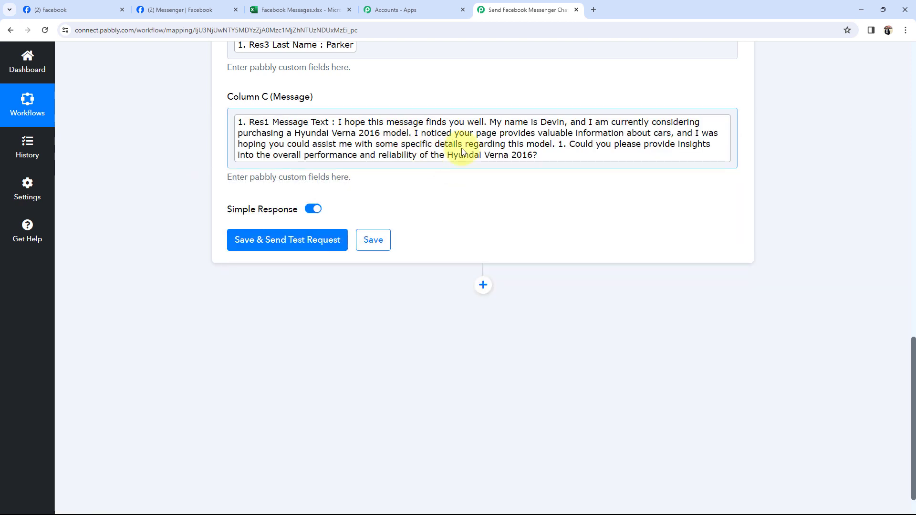
# Review the three column mappings, check the Car Portal page and its Messenger chat, and return to the Pabbly Connect workflow
pyautogui.scroll(1, 208, 224)
pyautogui.scroll(2, 206, 224)
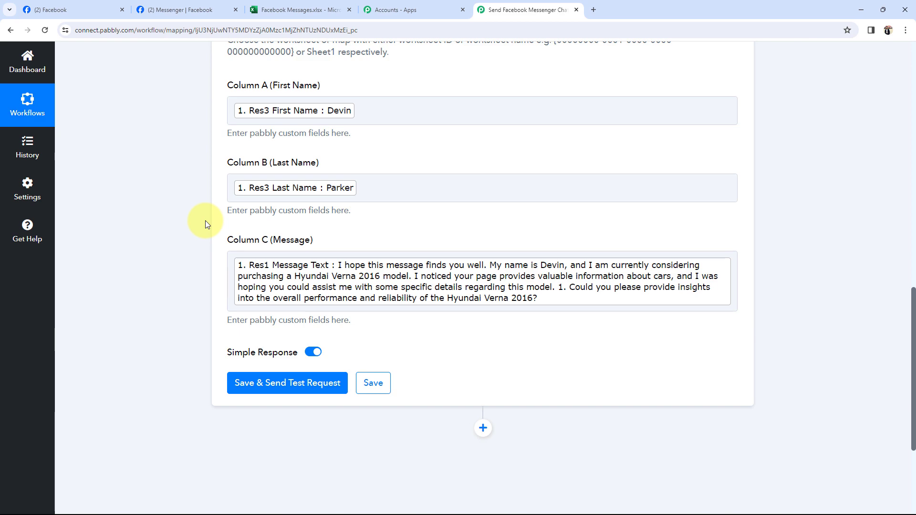
pyautogui.click(68, 9)
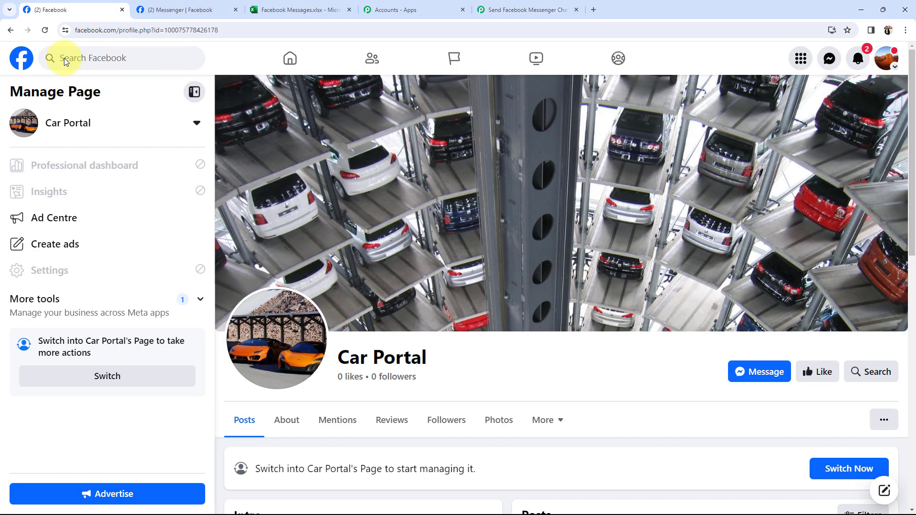
pyautogui.click(160, 8)
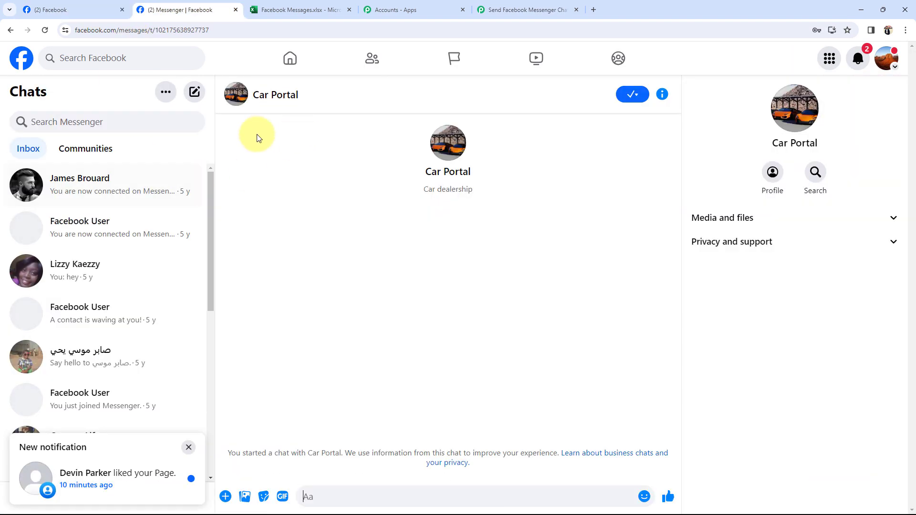
pyautogui.click(520, 9)
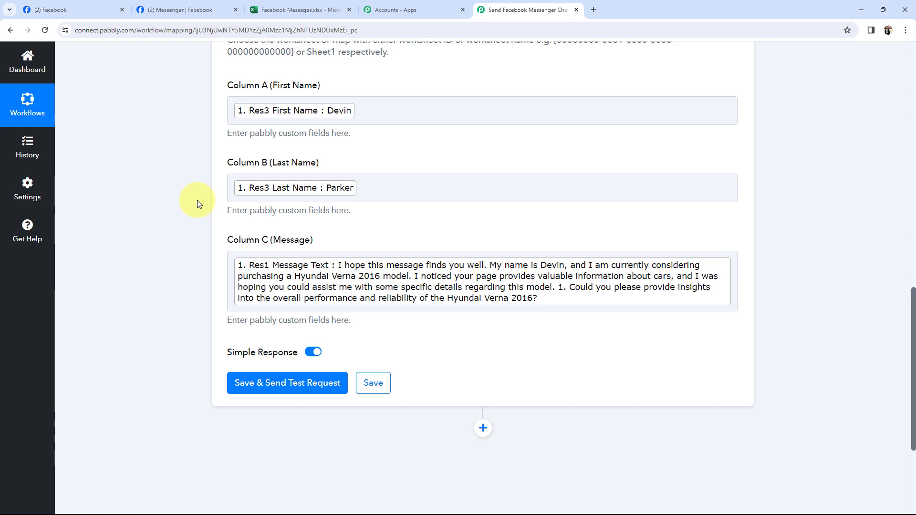
pyautogui.click(400, 118)
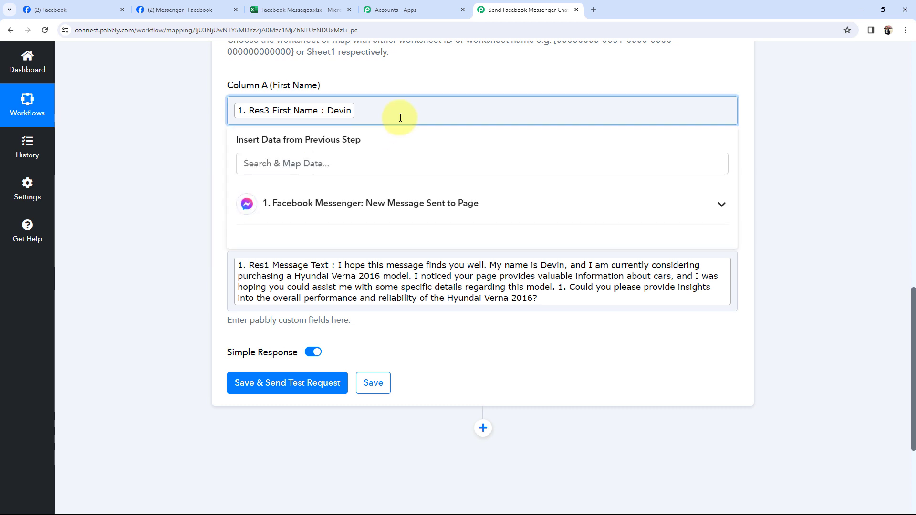
pyautogui.write('de')
pyautogui.press('BackSpace')
pyautogui.click(179, 190)
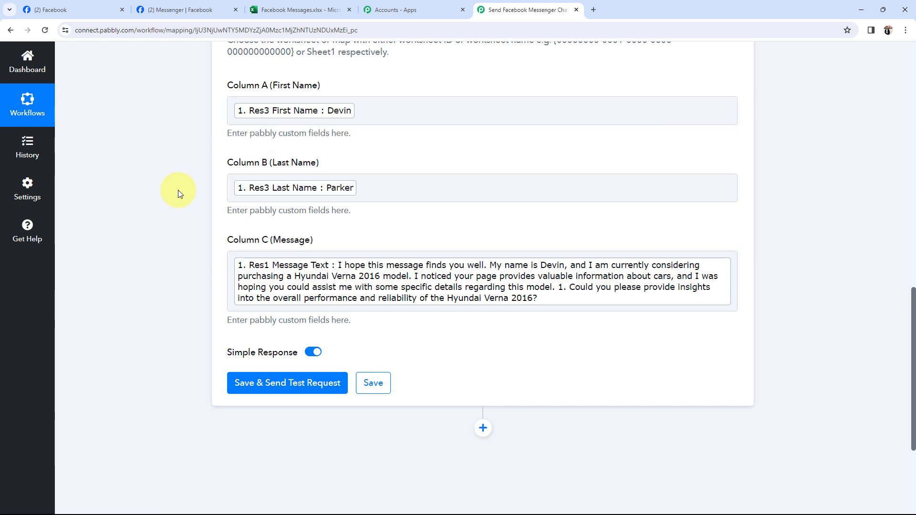
# Save the Excel action, send its test request and review the response received
pyautogui.click(242, 383)
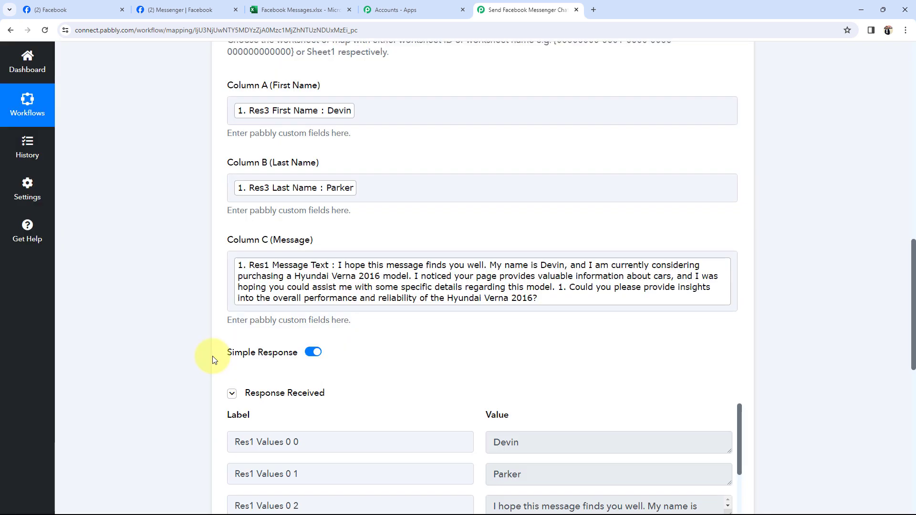
pyautogui.scroll(-6, 220, 372)
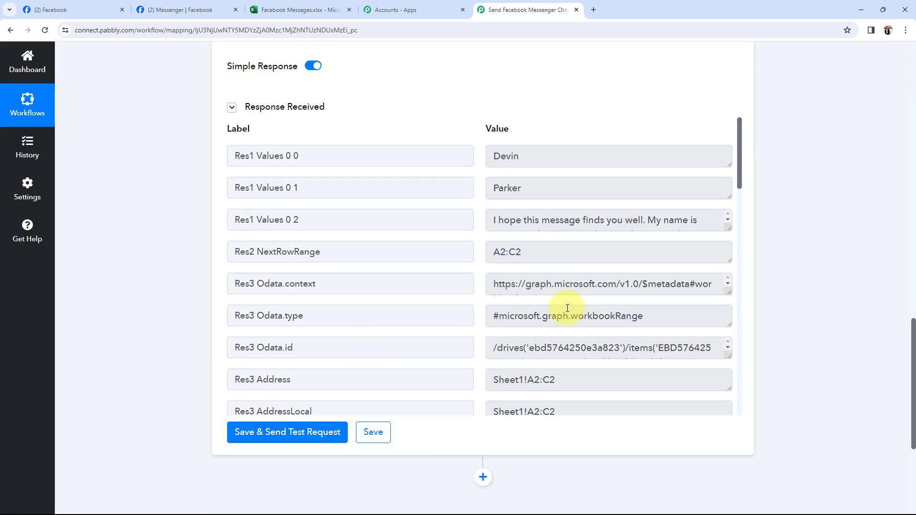
pyautogui.moveTo(567, 308); pyautogui.dragTo(528, 300)
pyautogui.moveTo(662, 284); pyautogui.dragTo(446, 272)
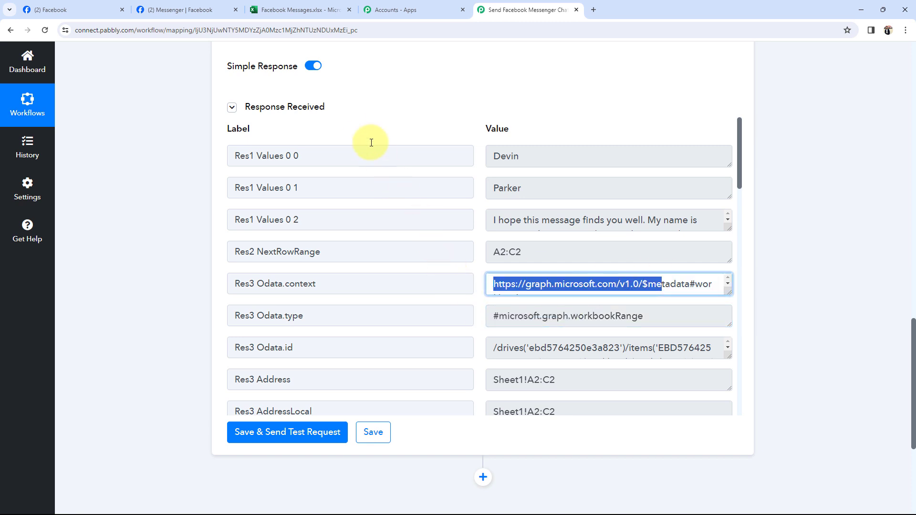
# Check the First Name, Last Name and Message cells of row 2 in the Facebook Messages workbook in Excel
pyautogui.click(295, 10)
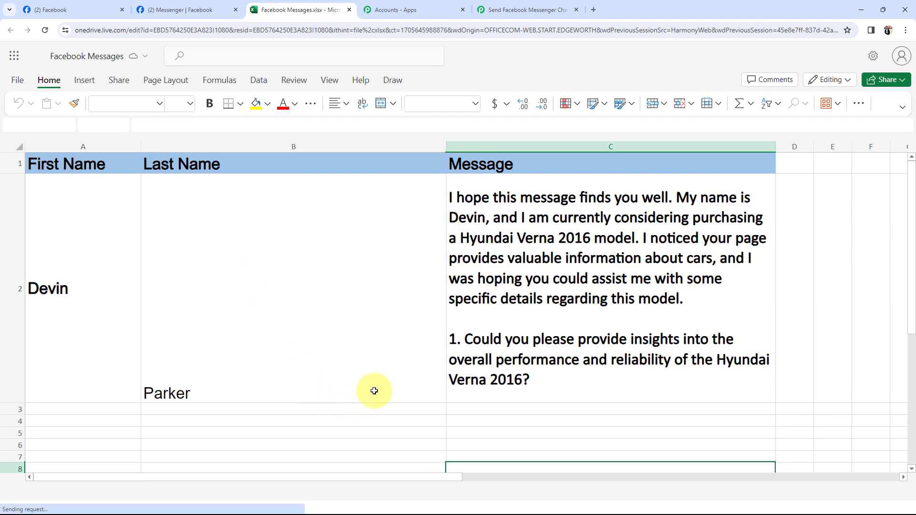
pyautogui.click(77, 301)
pyautogui.click(221, 315)
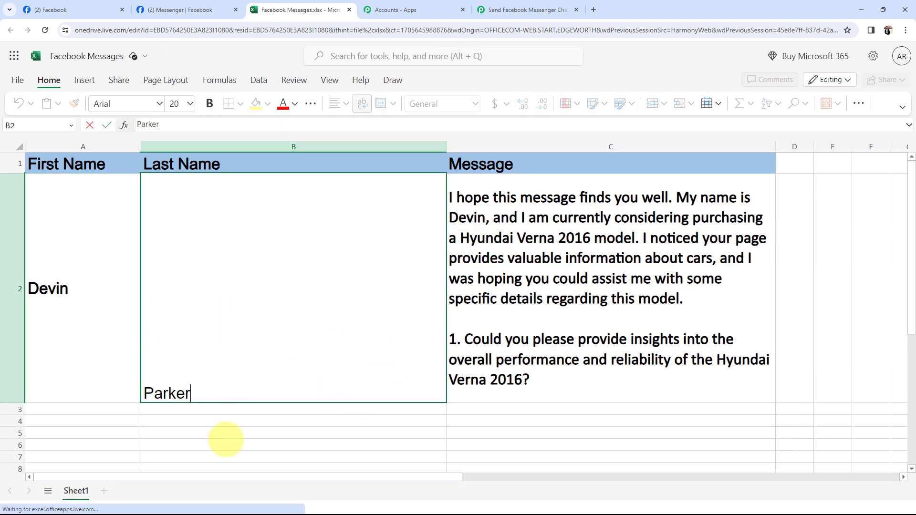
pyautogui.click(219, 456)
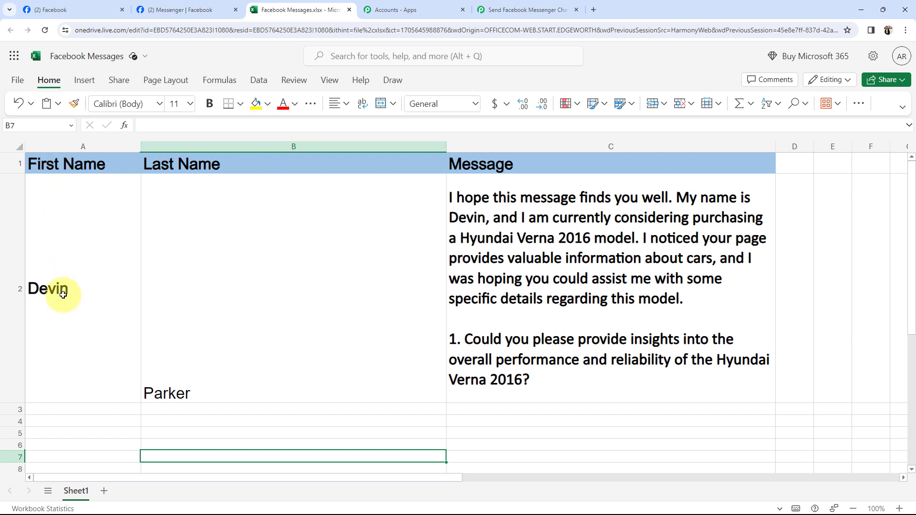
pyautogui.click(105, 343)
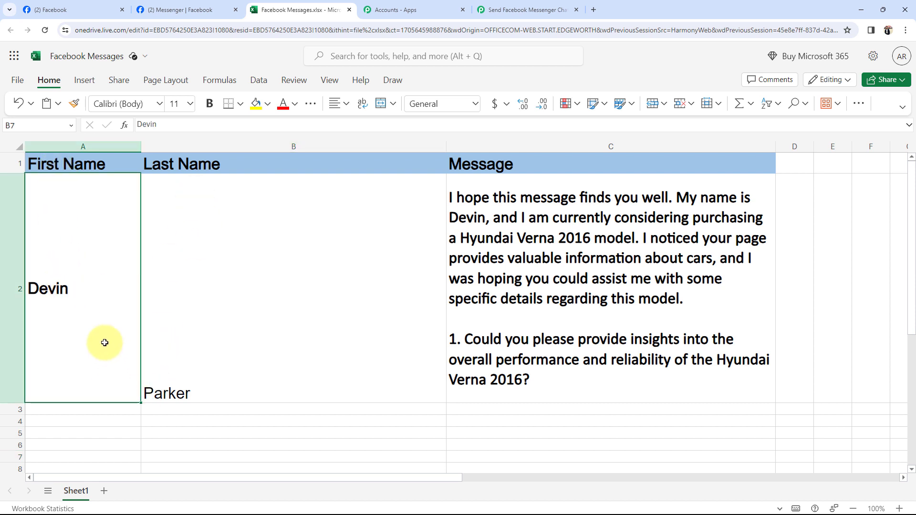
pyautogui.click(581, 281)
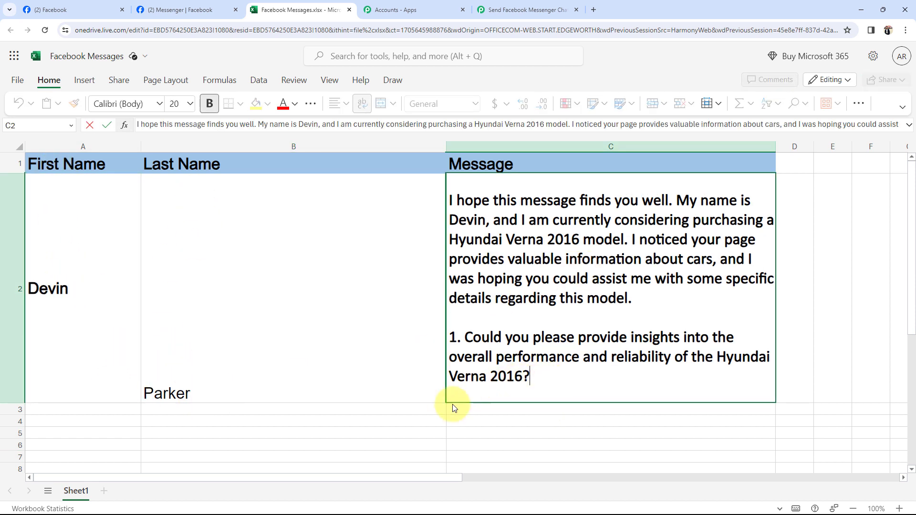
pyautogui.click(432, 419)
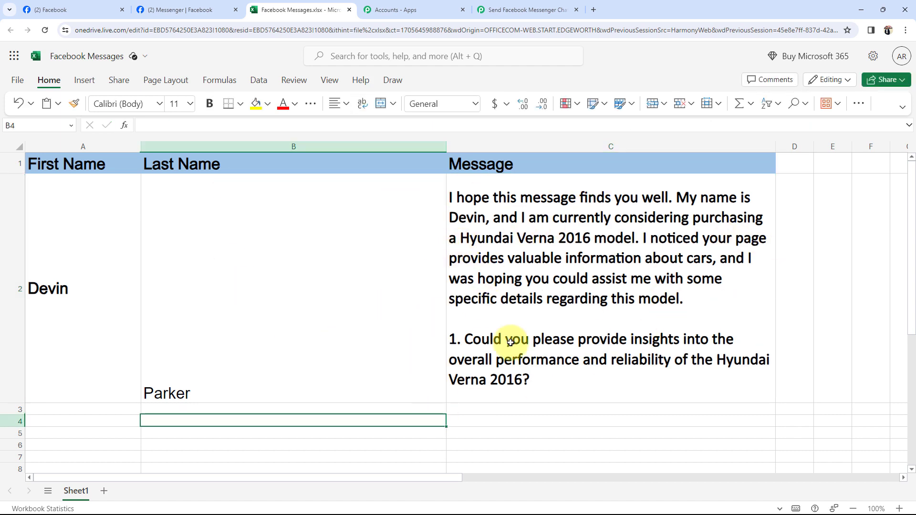
# Return to the Pabbly Connect workflow, collapse the Microsoft Excel action and check the trigger's Instant label
pyautogui.click(525, 9)
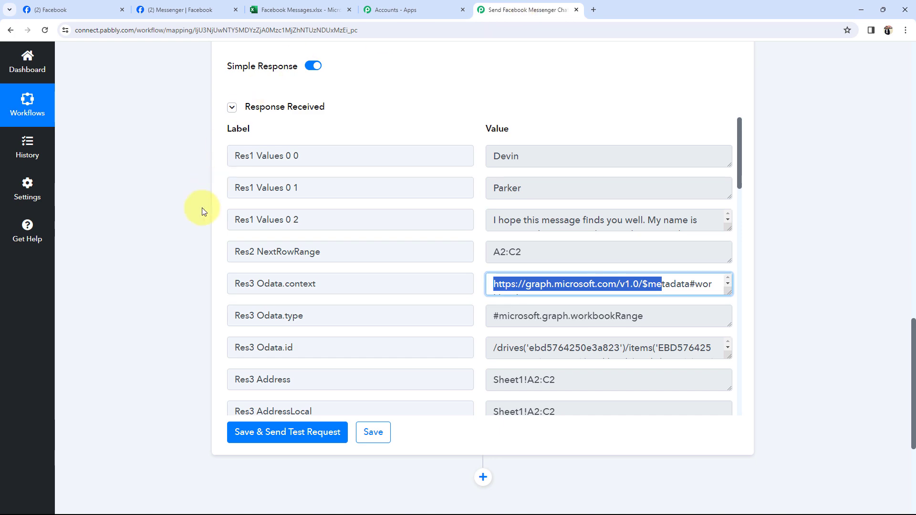
pyautogui.click(199, 292)
pyautogui.scroll(12, 170, 227)
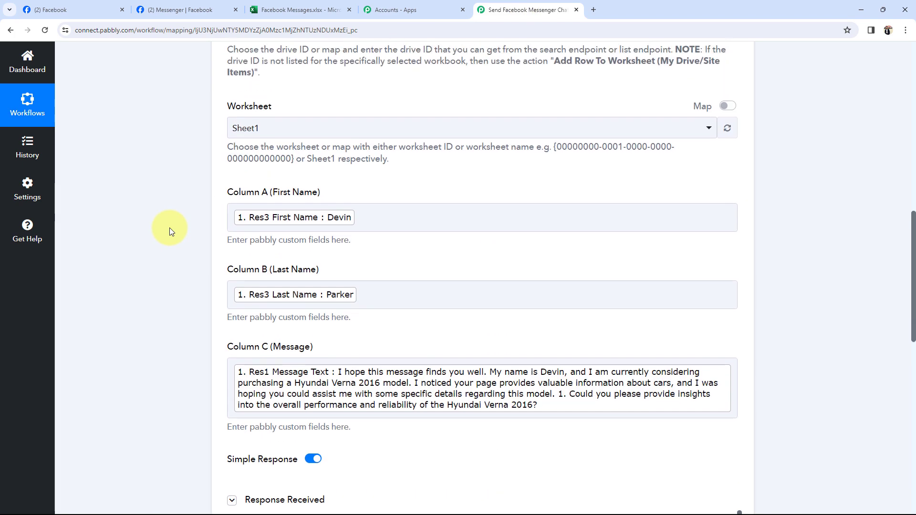
pyautogui.click(401, 151)
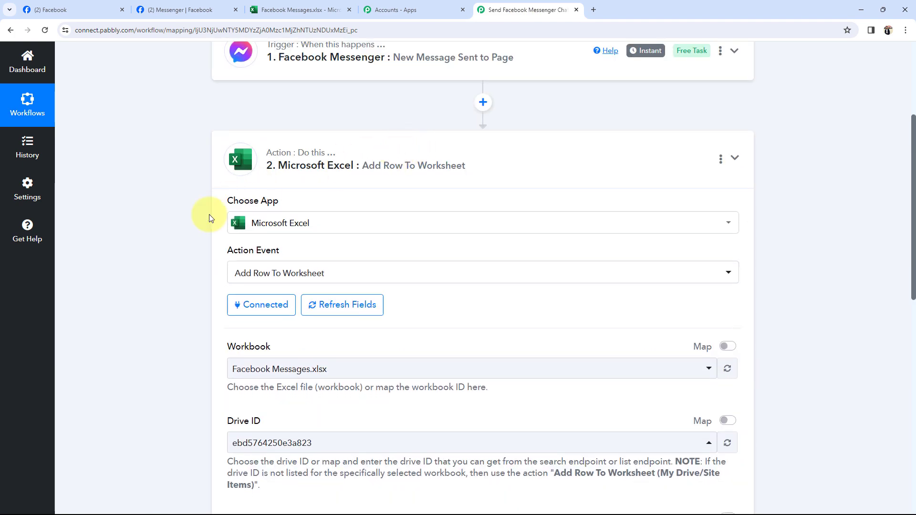
pyautogui.scroll(4, 188, 245)
pyautogui.moveTo(654, 237)
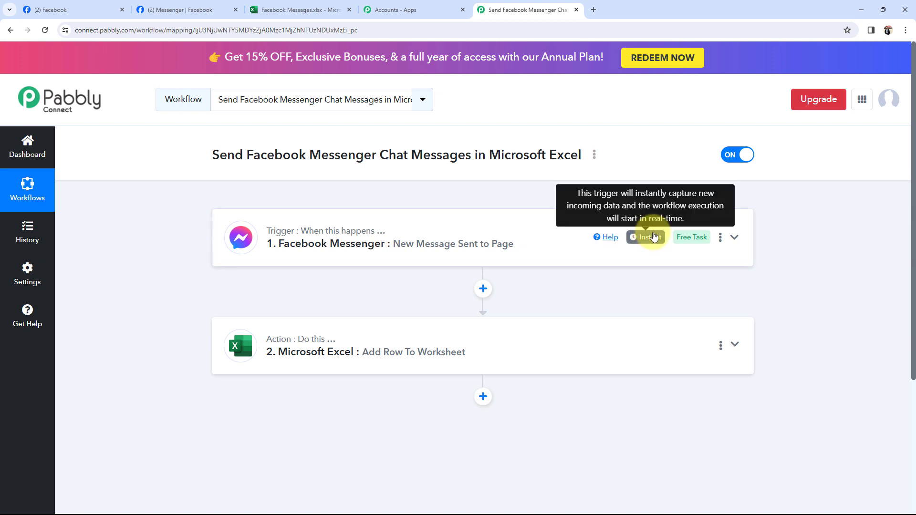